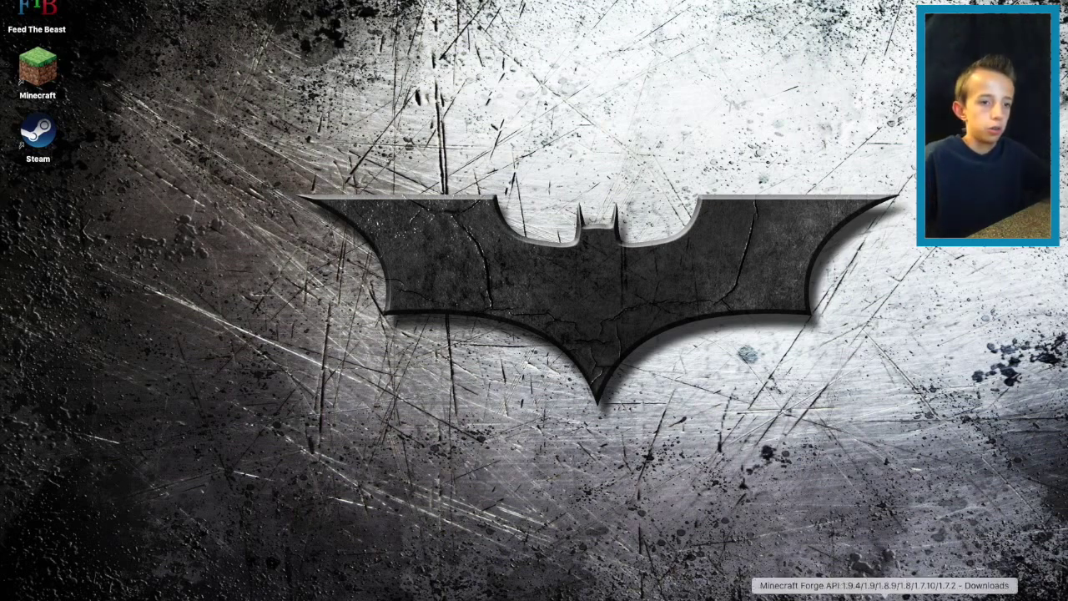
Bring back the Forge downloads page and scroll through it.
click(884, 594)
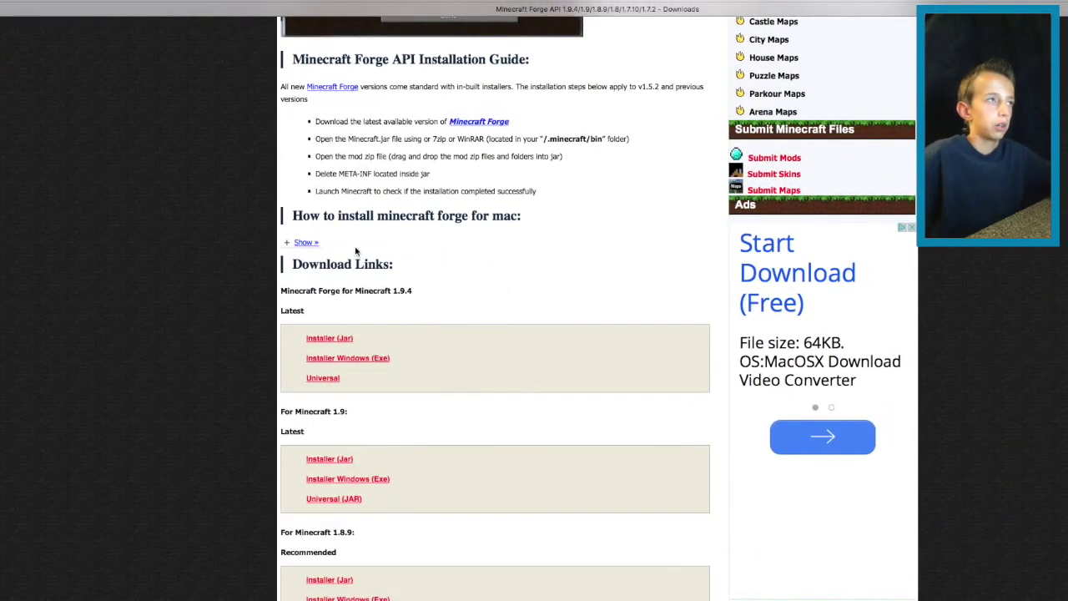
scroll(357, 251, up, 3)
scroll(357, 248, down, 4)
scroll(357, 248, up, 2)
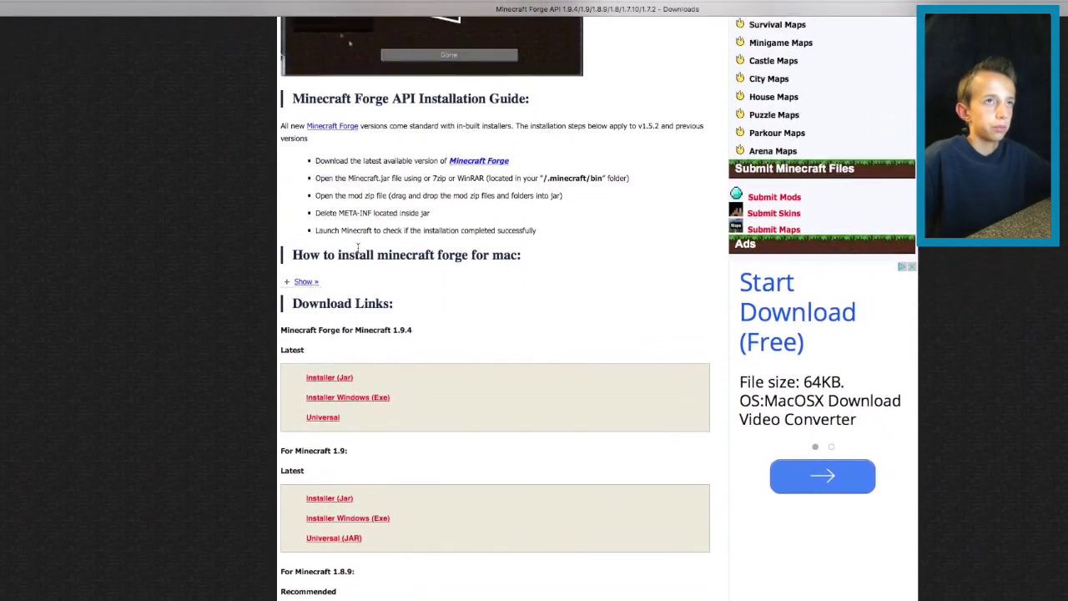
scroll(483, 239, down, 2)
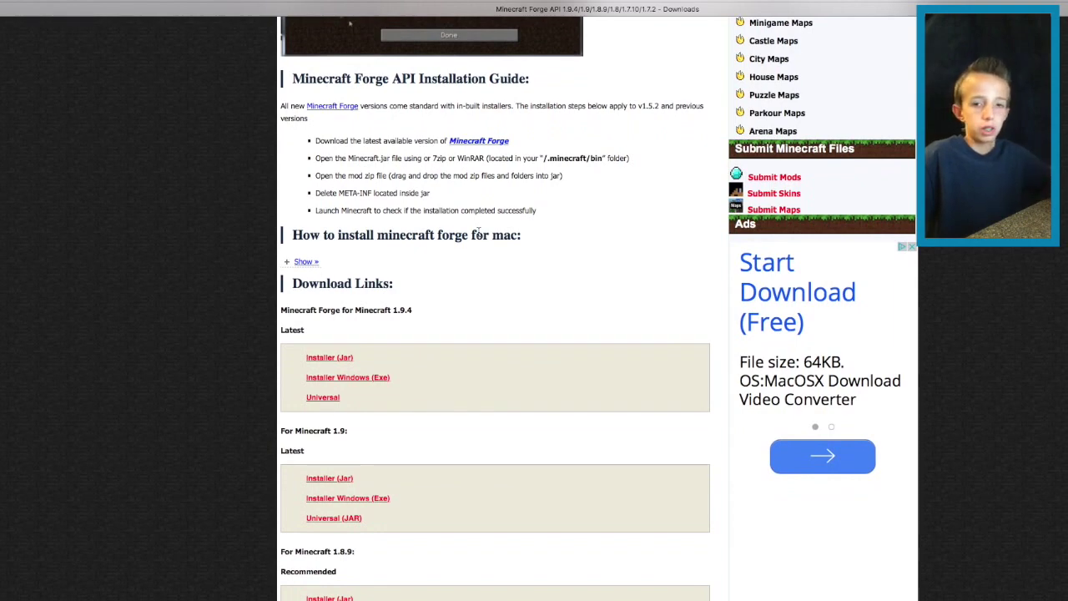
scroll(479, 231, down, 2)
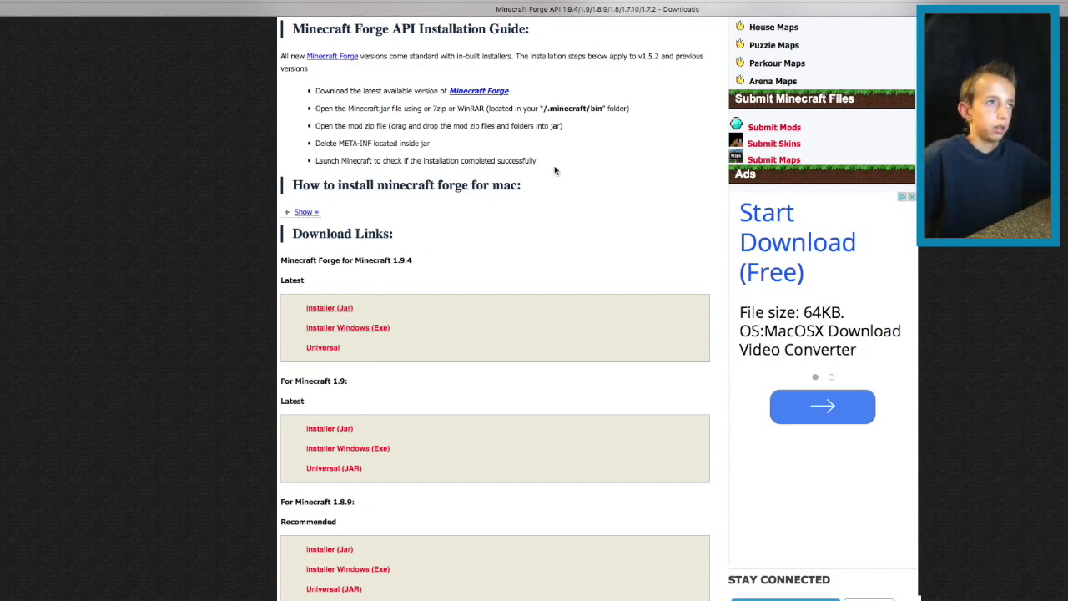
scroll(376, 365, down, 2)
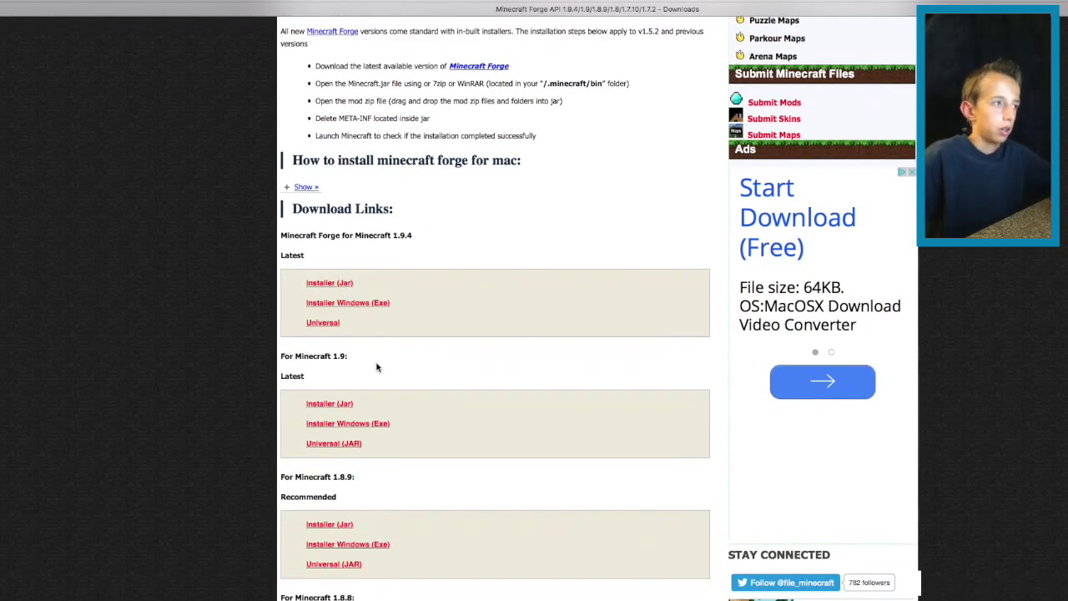
scroll(376, 370, up, 2)
scroll(376, 364, down, 2)
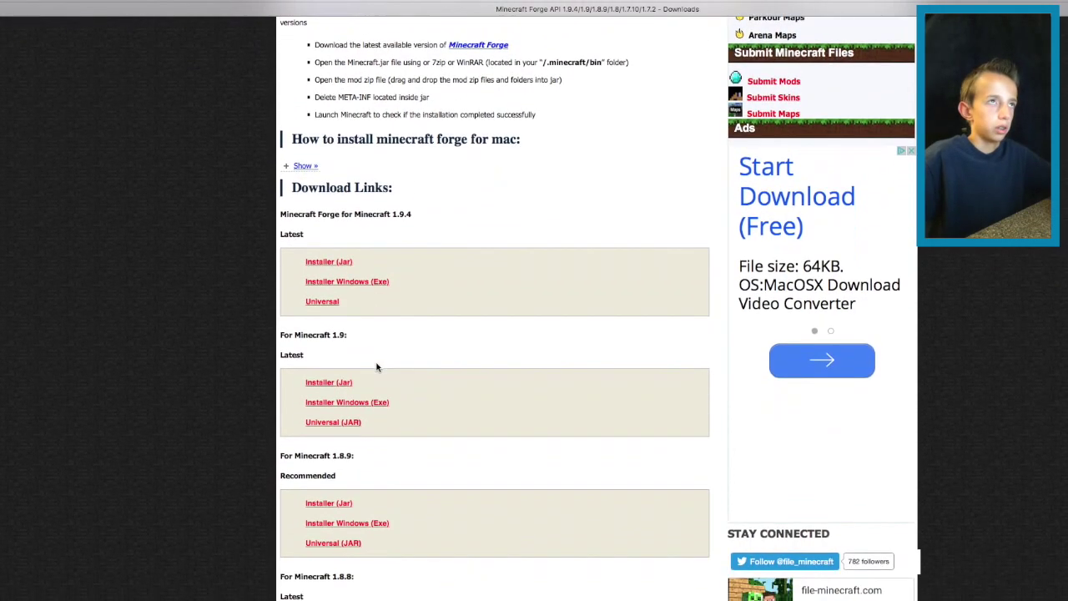
scroll(484, 393, up, 1)
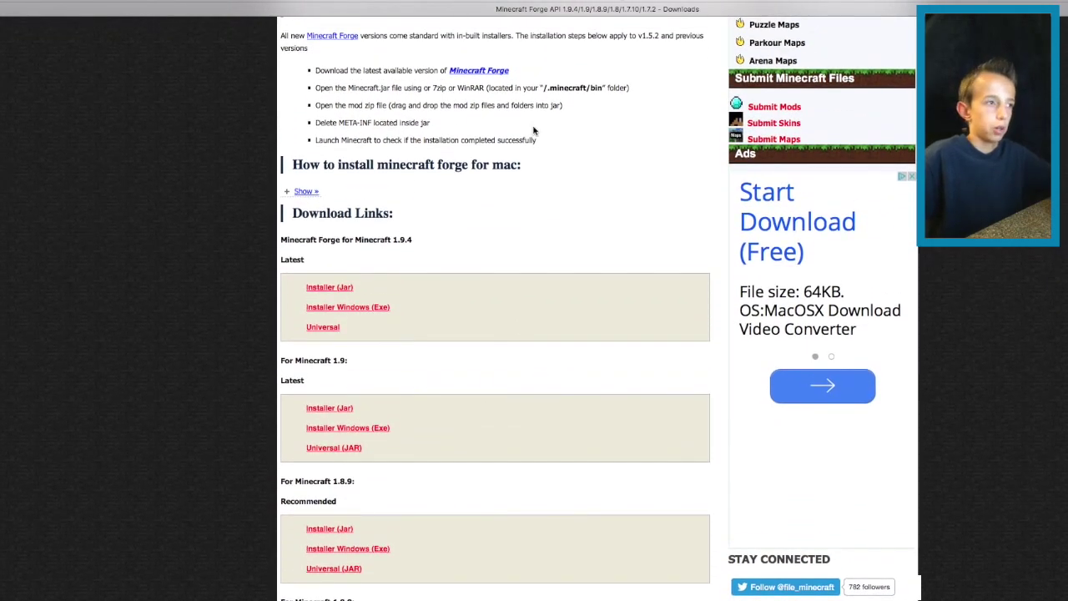
scroll(534, 130, down, 3)
scroll(471, 175, down, 1)
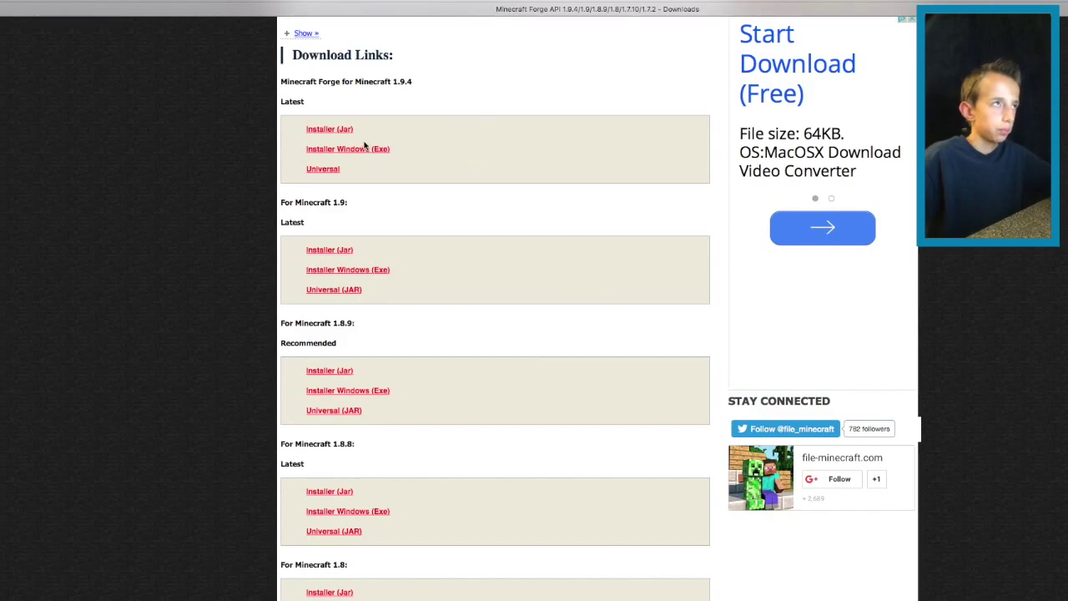
scroll(363, 145, down, 1)
scroll(400, 250, down, 7)
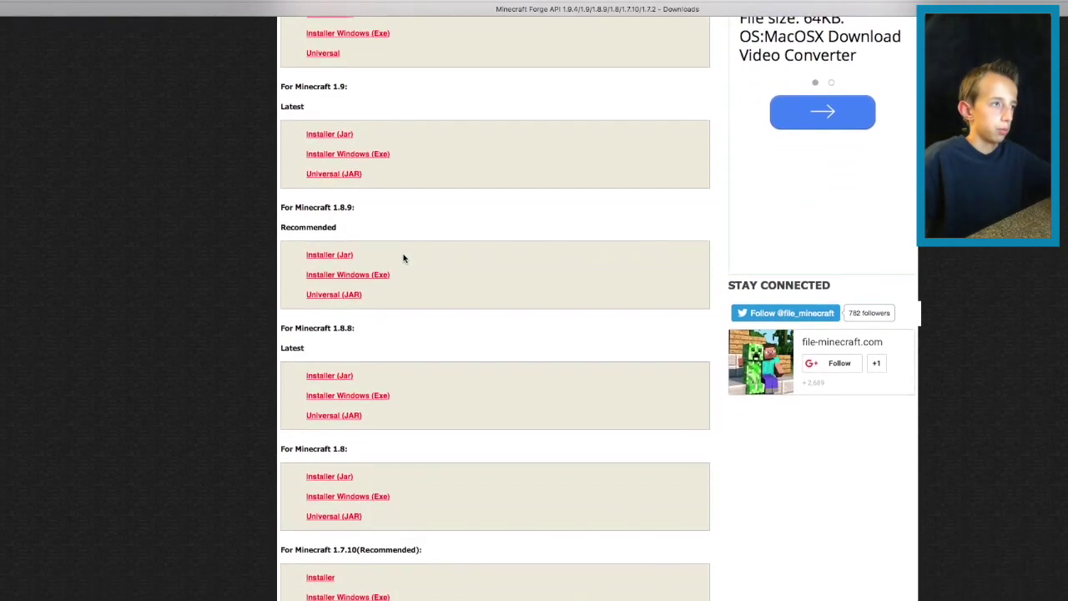
scroll(403, 259, down, 4)
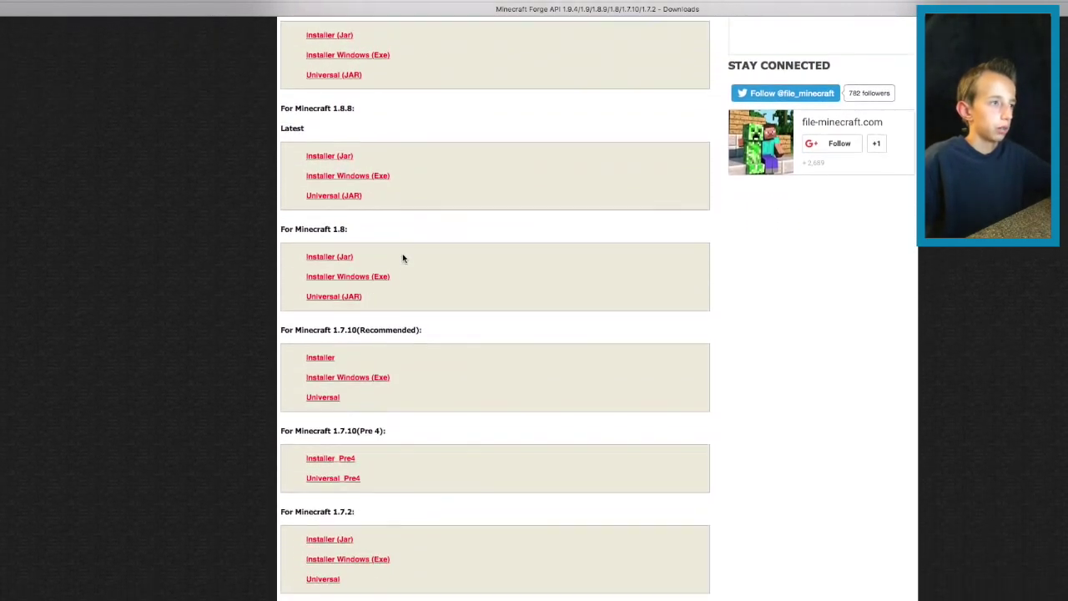
scroll(402, 253, up, 1)
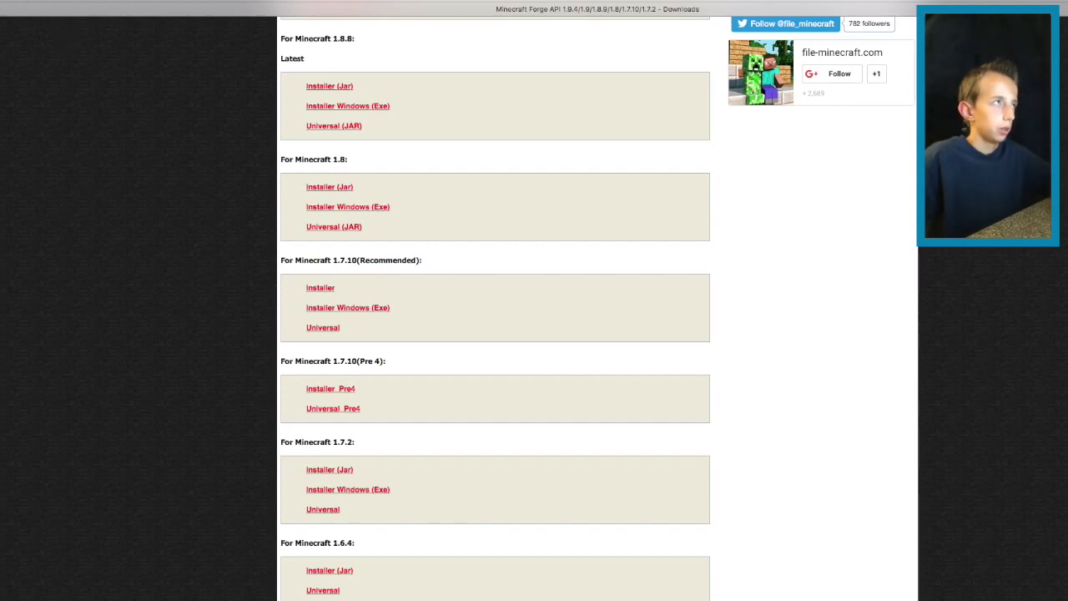
Minimize the Forge page, launch Minecraft Launcher from the desktop, and start a new profile.
key(super+m)
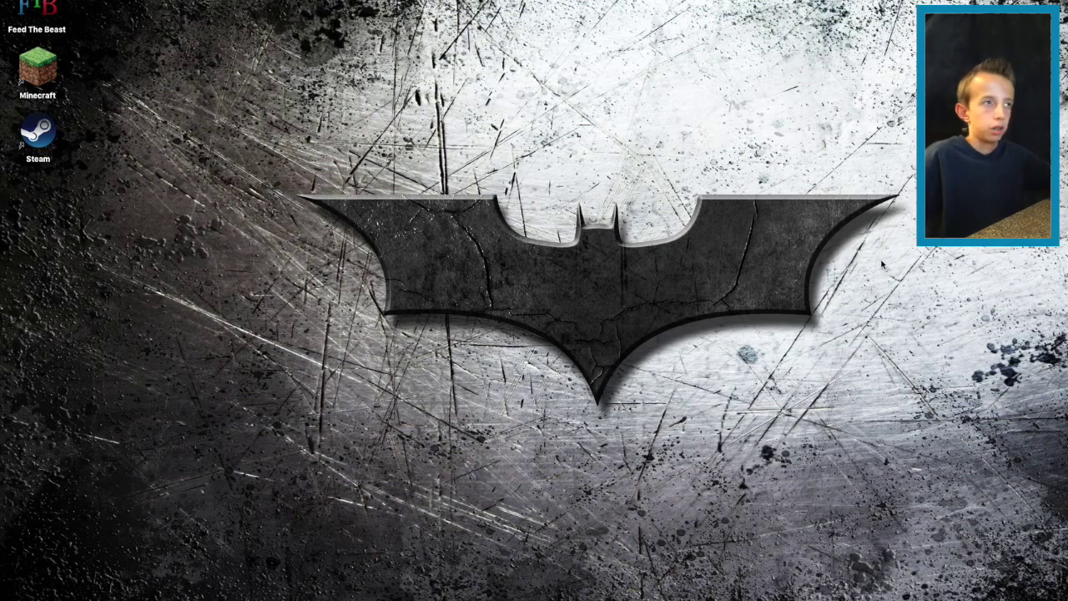
double_click(26, 76)
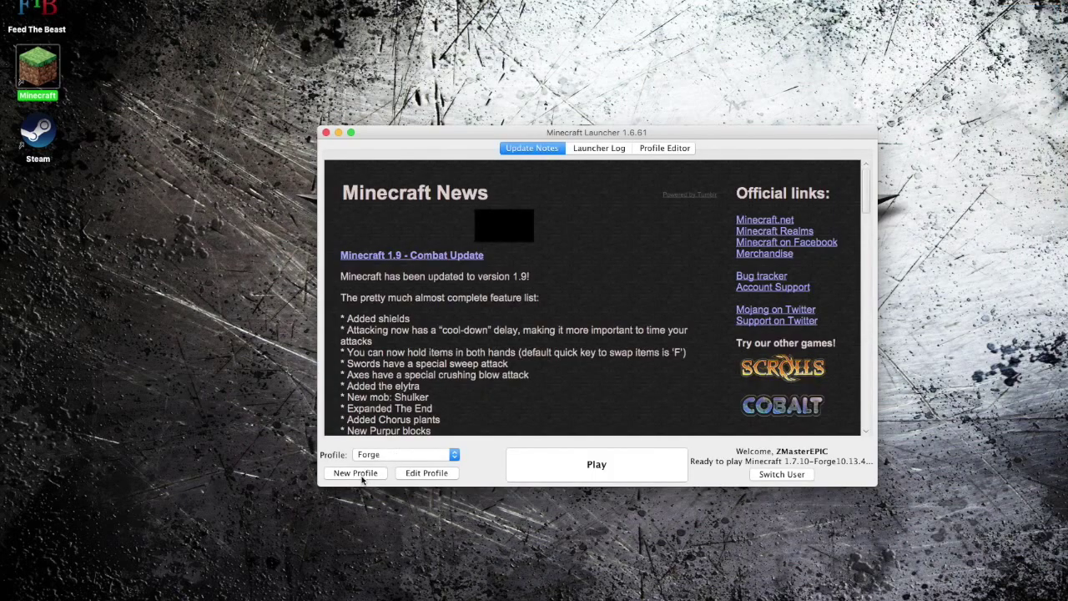
click(361, 477)
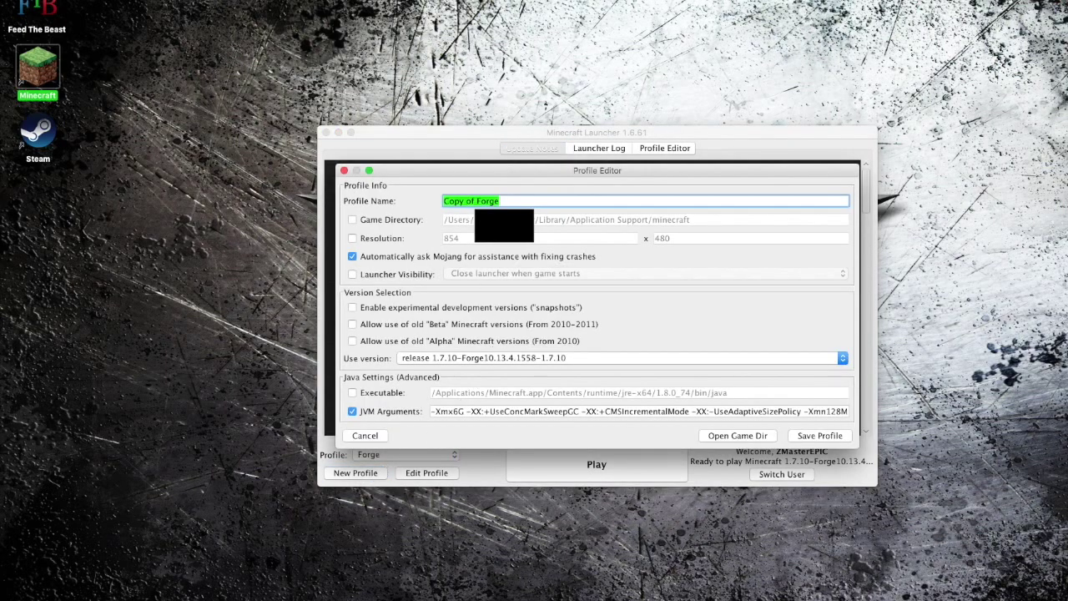
Give the new profile a custom name and set its version to 1.7.10-Forge10.13.4.1558-1.7.10.
key(BackSpace)
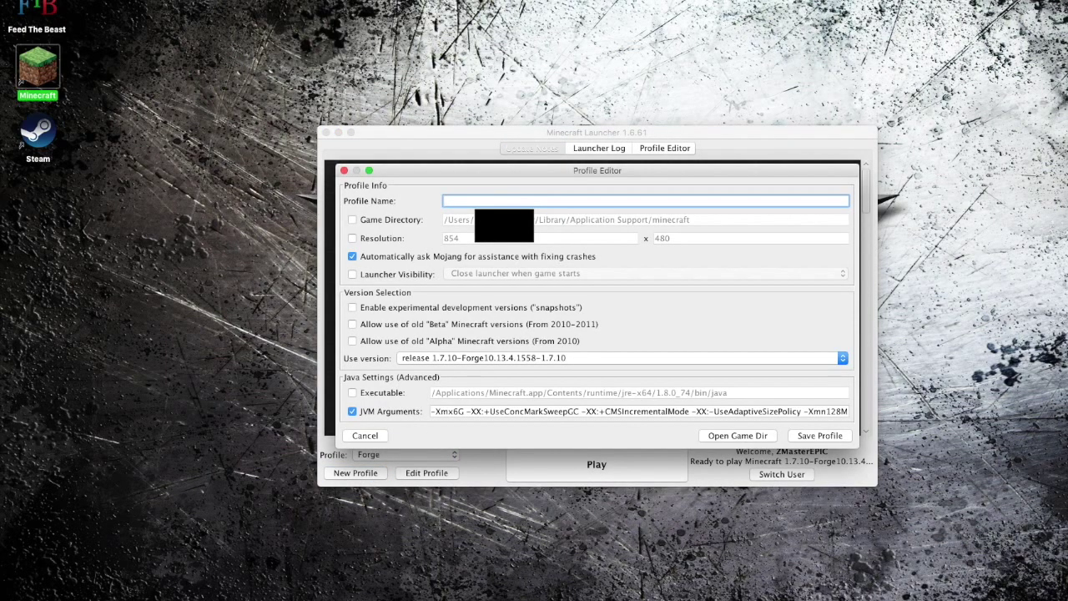
text(jeff)
click(456, 359)
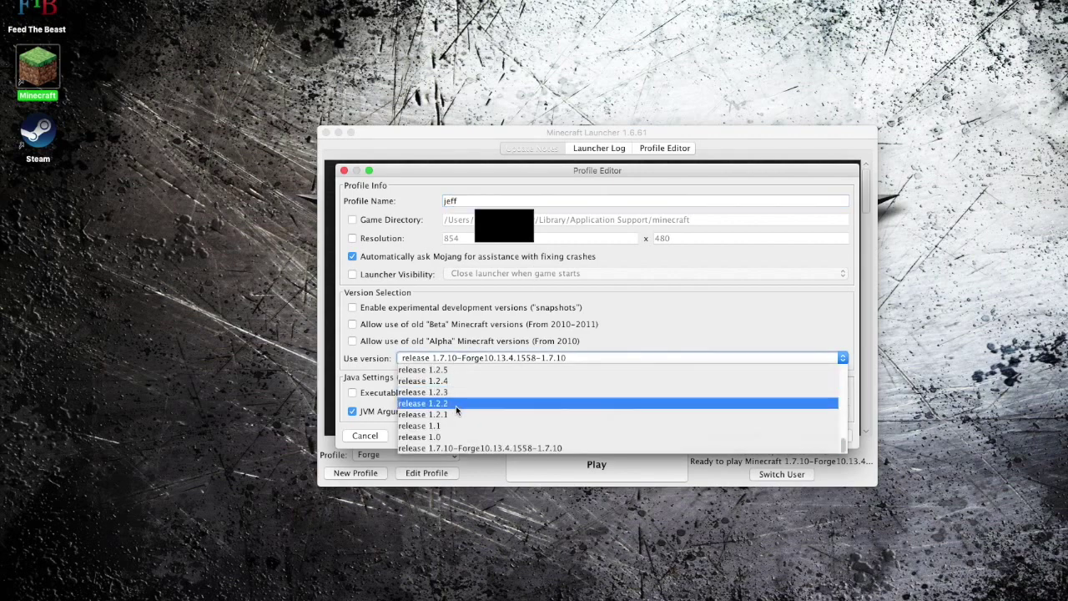
scroll(458, 405, up, 10)
scroll(459, 406, down, 7)
scroll(459, 406, down, 6)
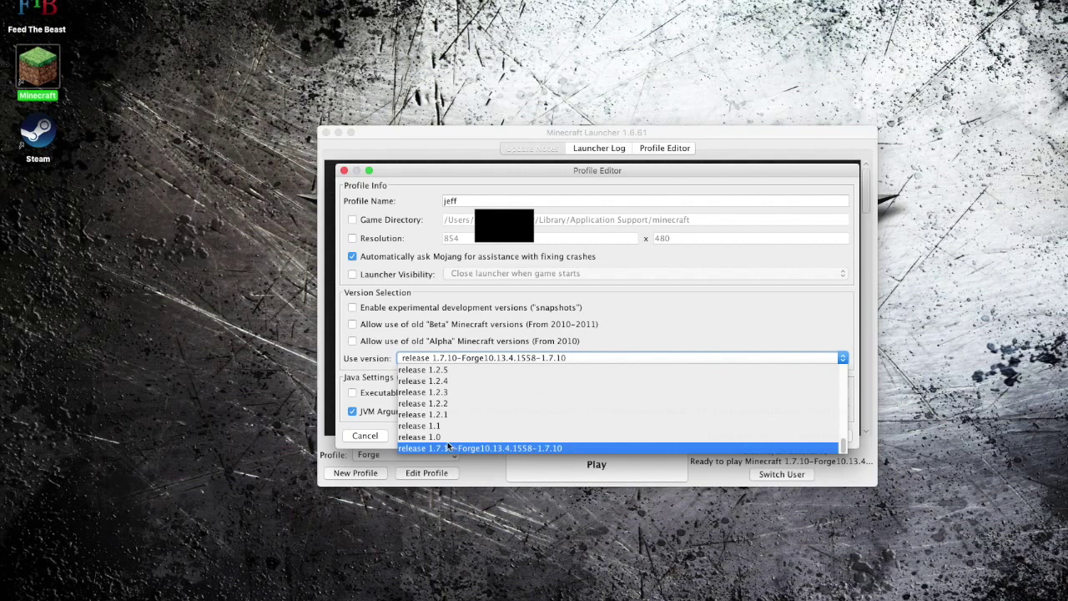
click(468, 449)
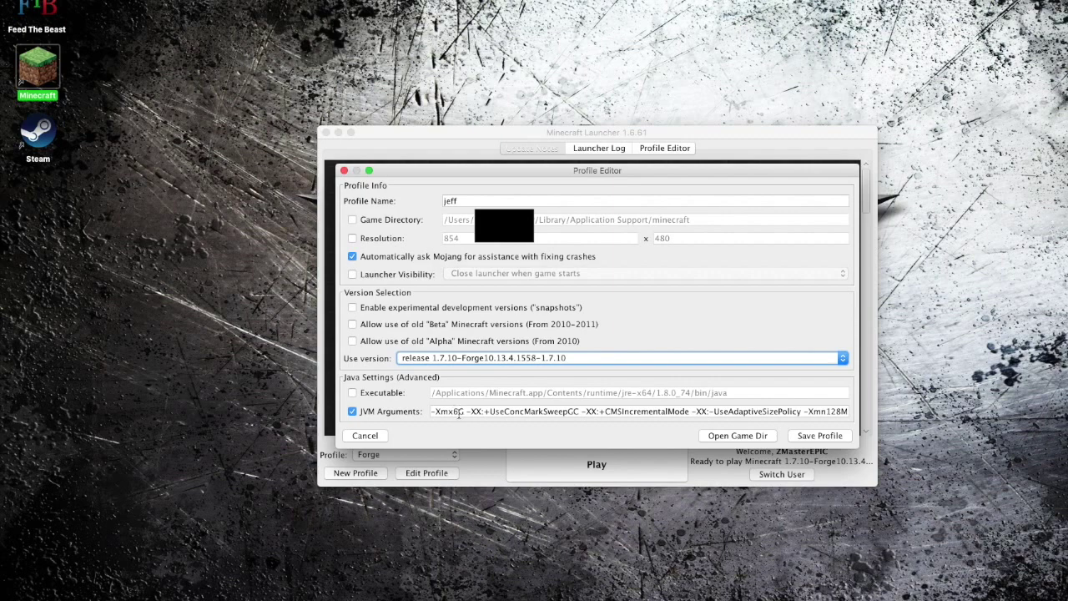
Check the -Xmx6G JVM argument without changing it, save the profile, and quit the launcher.
click(458, 412)
drag(457, 412, 451, 413)
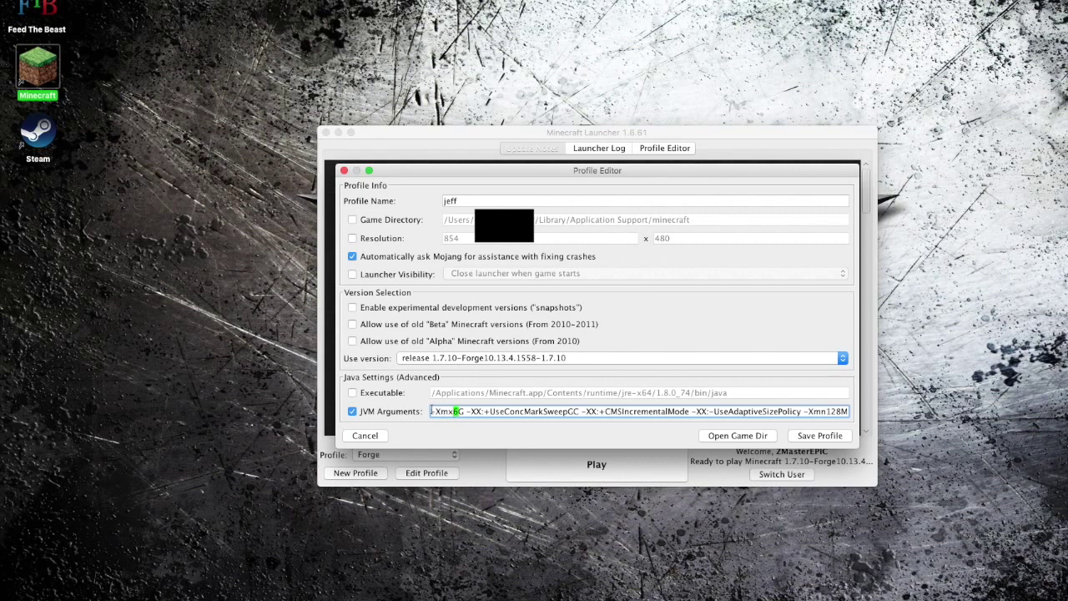
drag(431, 412, 469, 411)
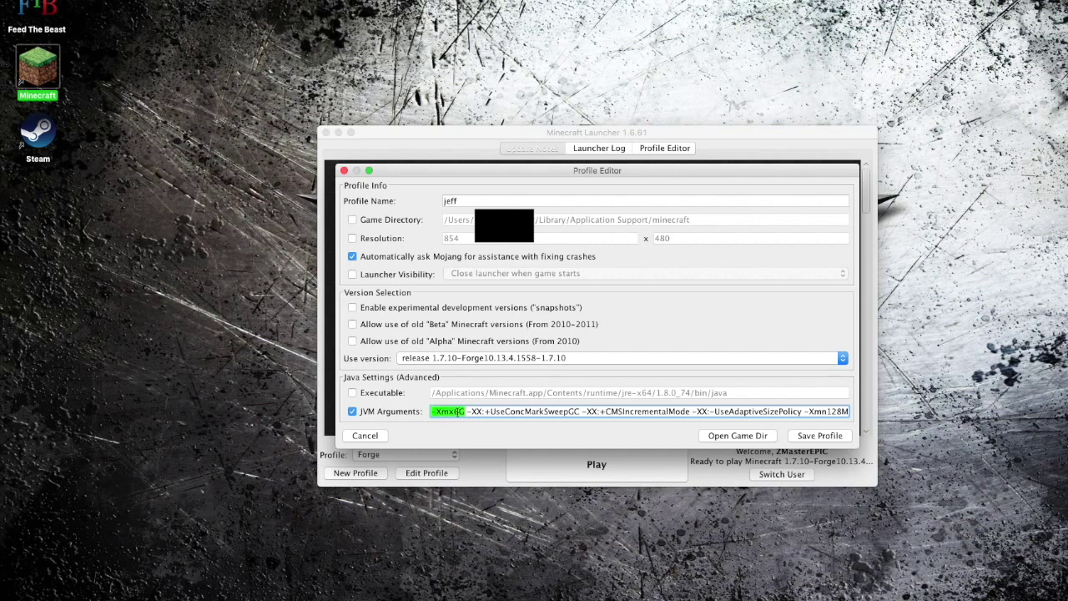
click(451, 411)
drag(458, 413, 453, 412)
click(443, 411)
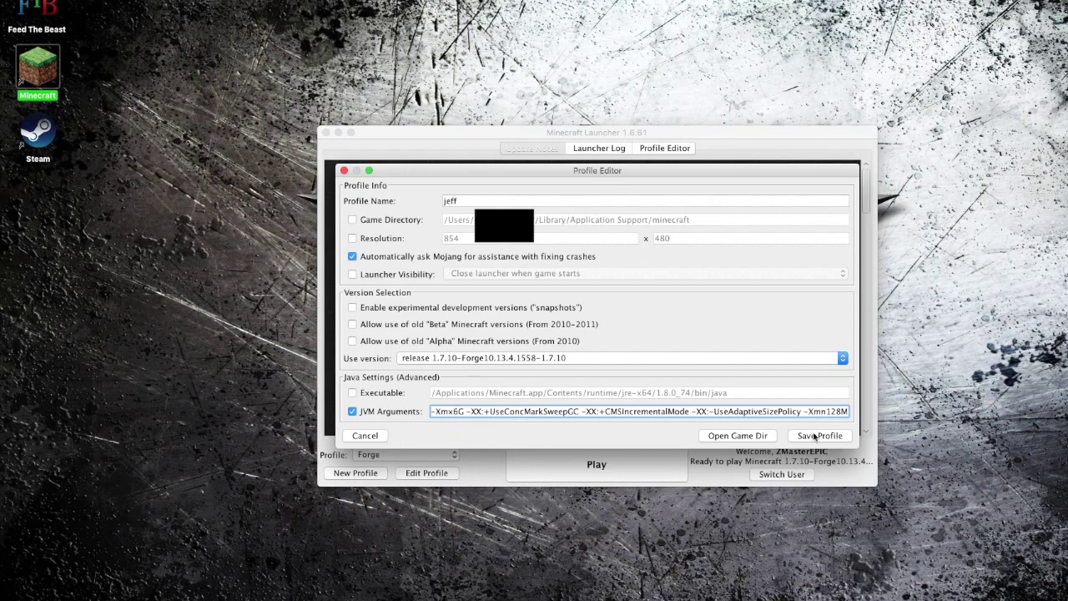
click(365, 435)
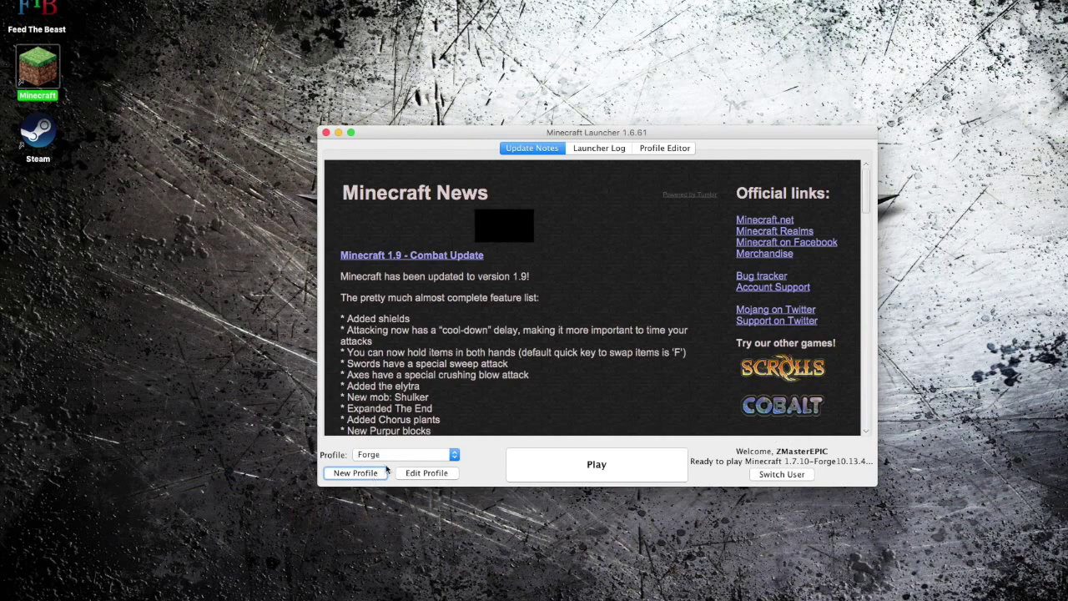
click(327, 133)
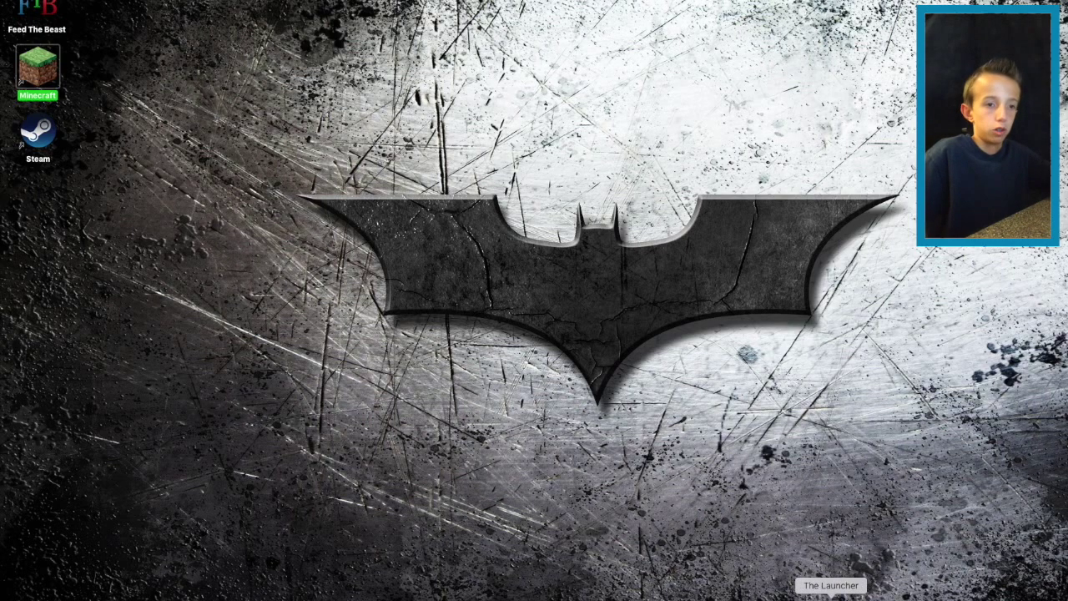
click(831, 595)
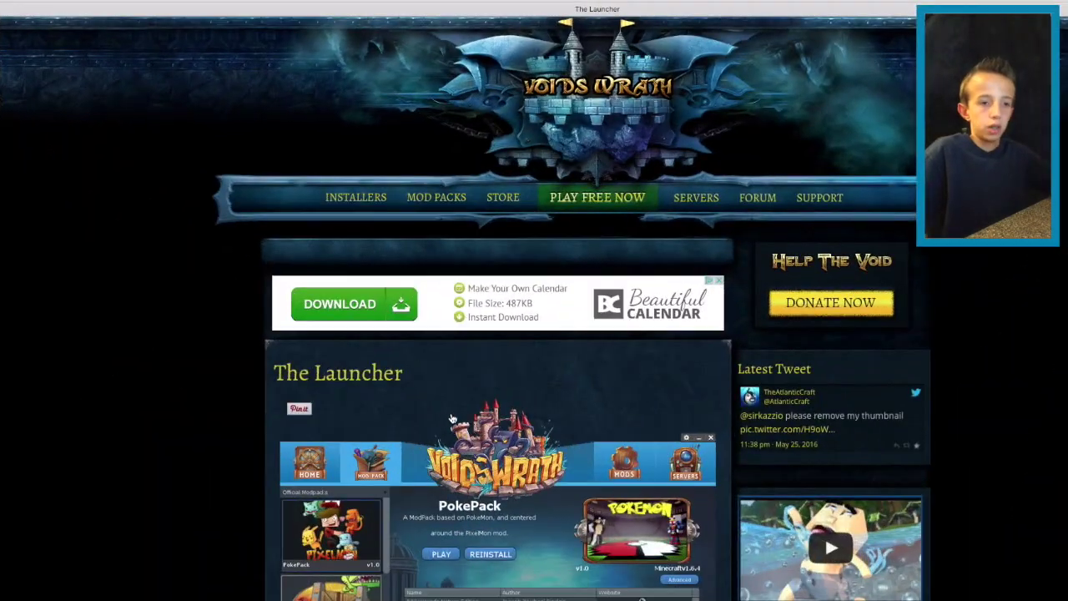
scroll(455, 417, down, 5)
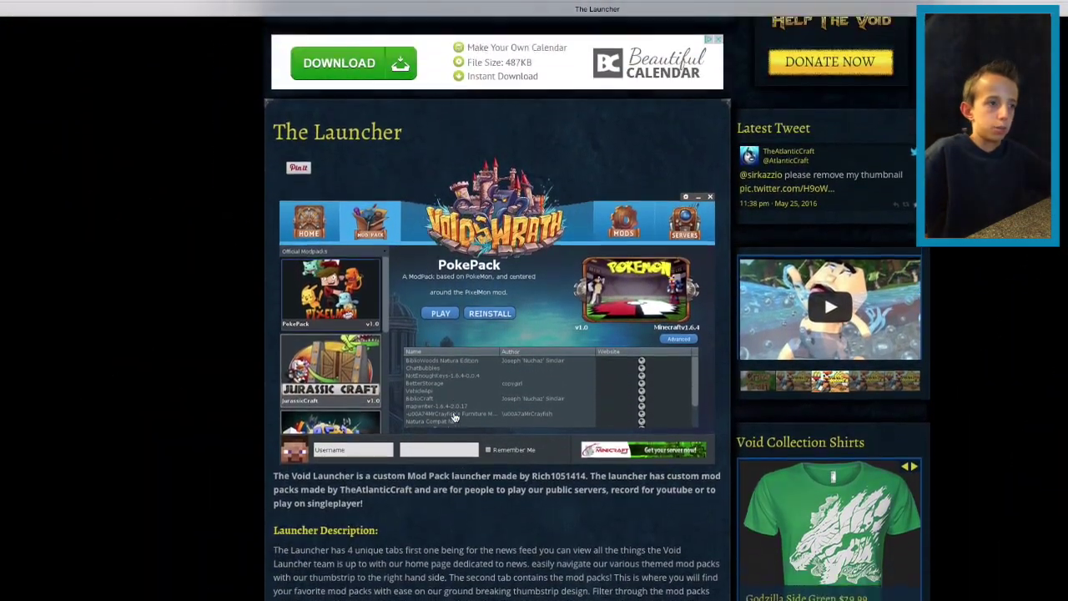
scroll(454, 414, down, 10)
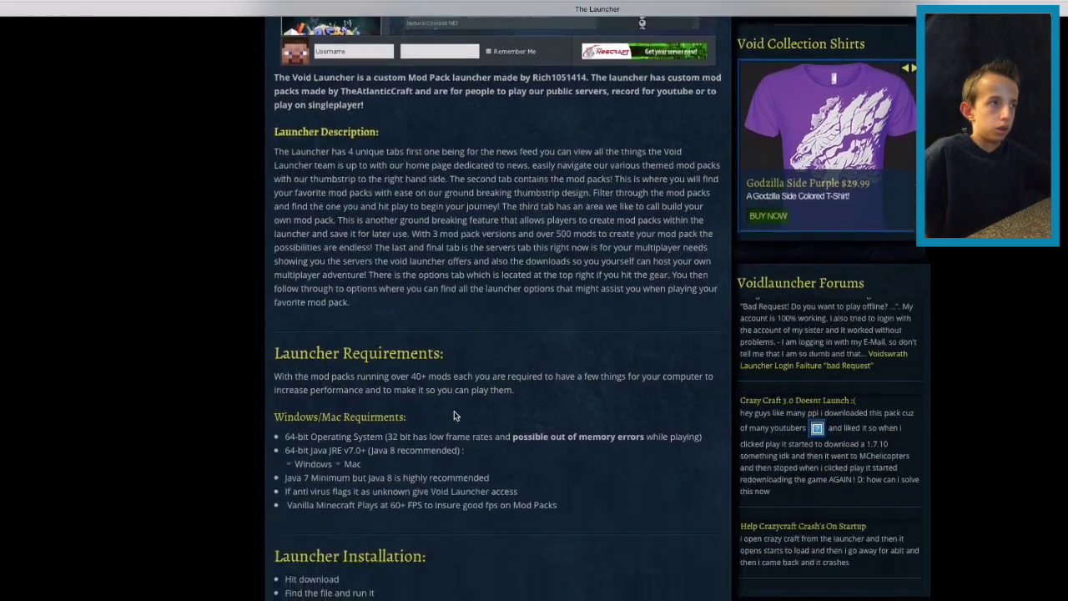
scroll(454, 411, down, 1)
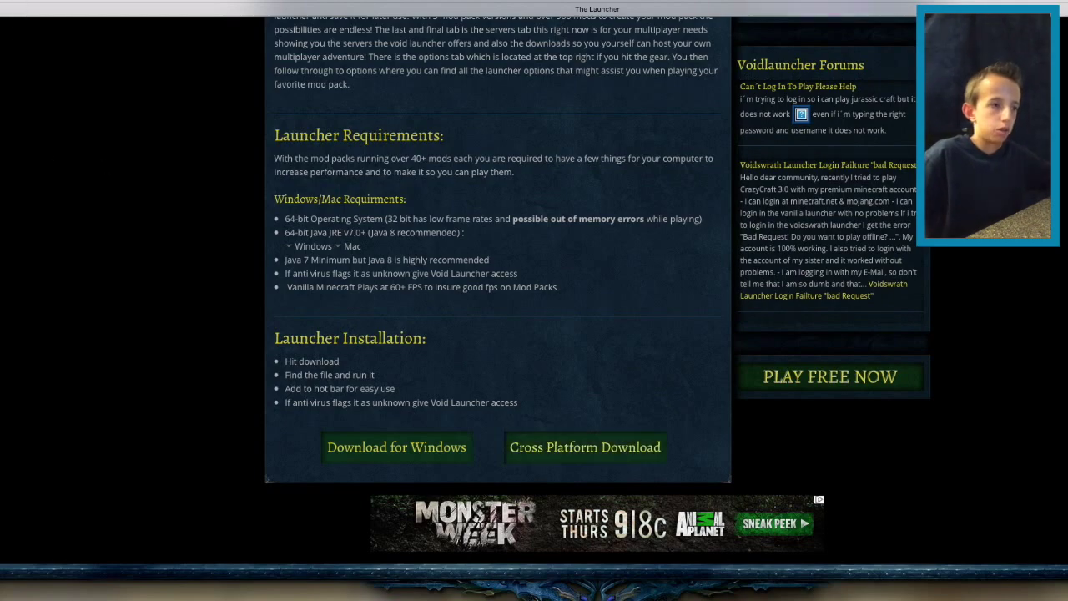
key(super+w)
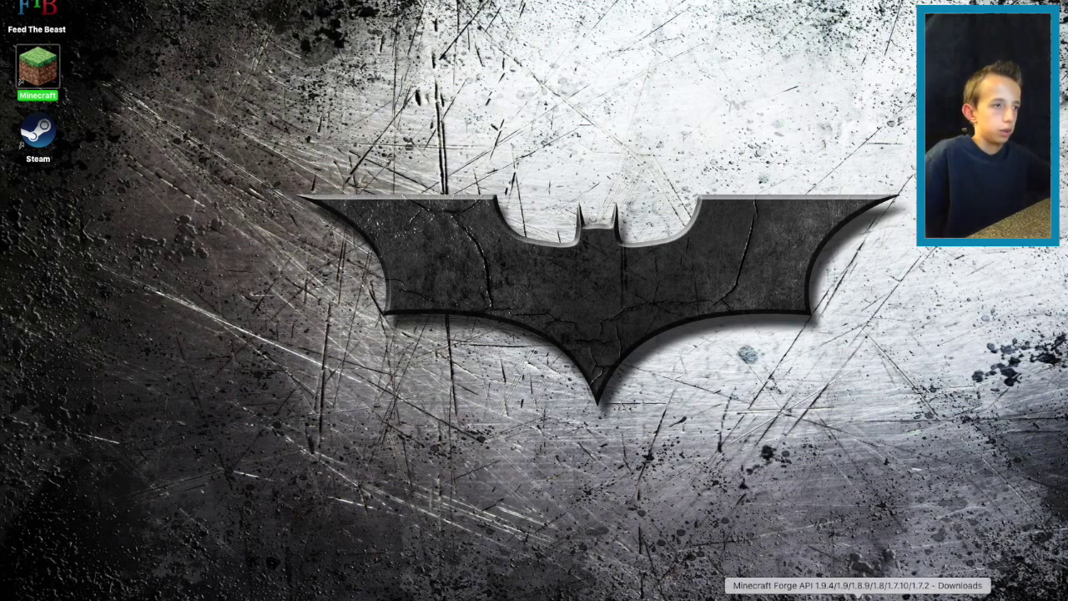
click(878, 593)
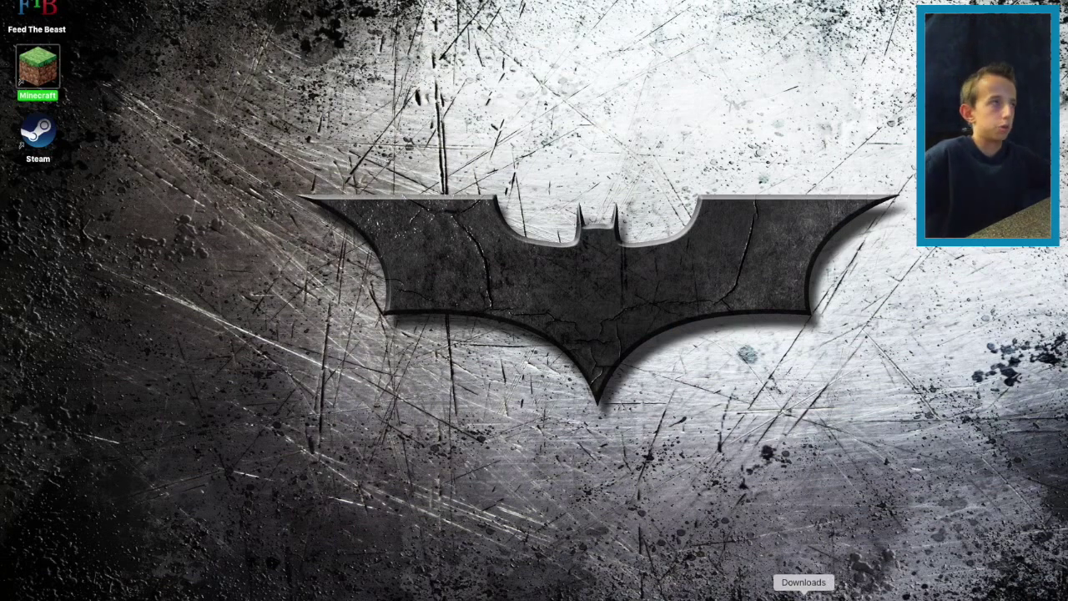
Drag VoidLauncher.jar from Downloads to the desktop, try opening it, and dismiss the warning.
click(803, 594)
drag(815, 446, 357, 113)
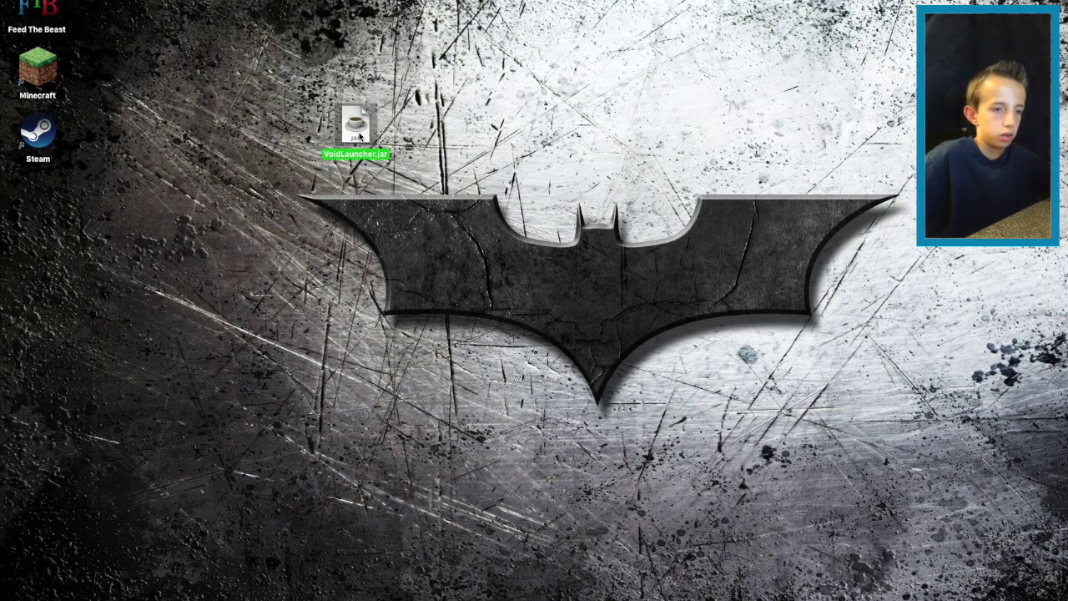
double_click(358, 133)
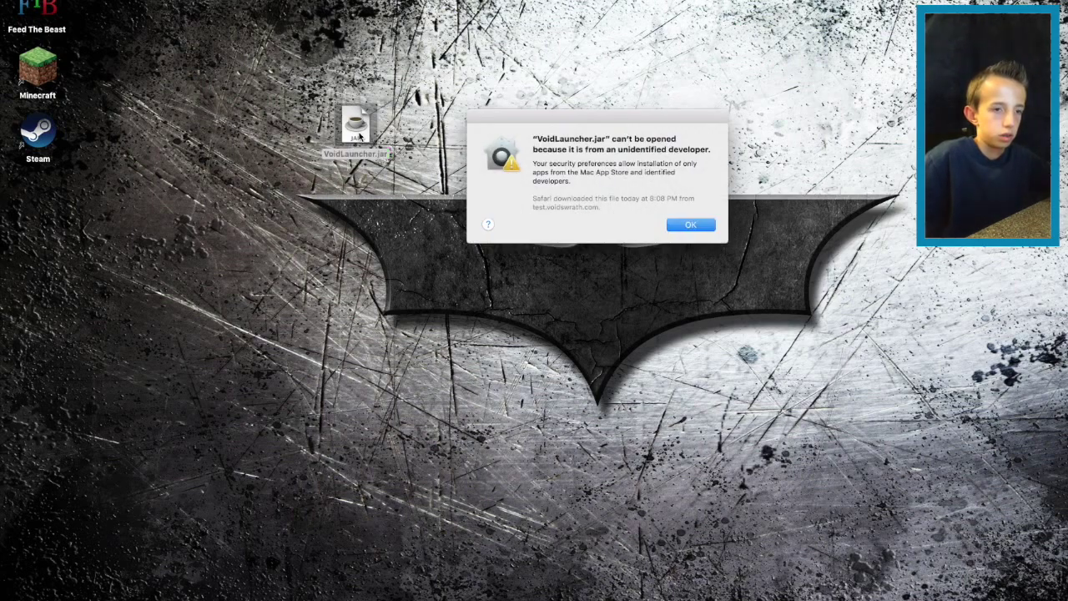
click(689, 225)
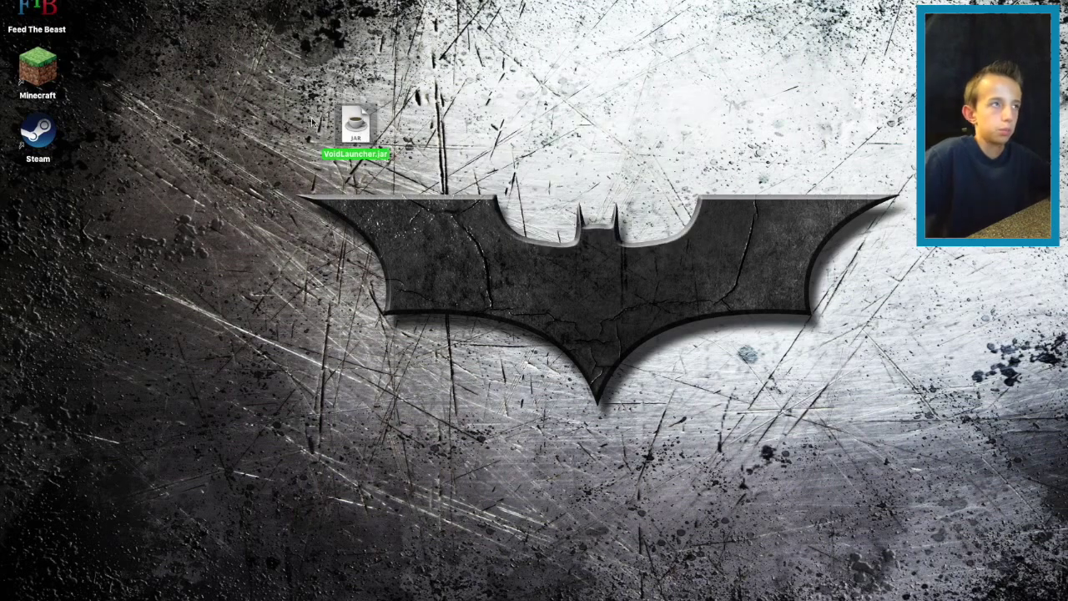
right_click(349, 119)
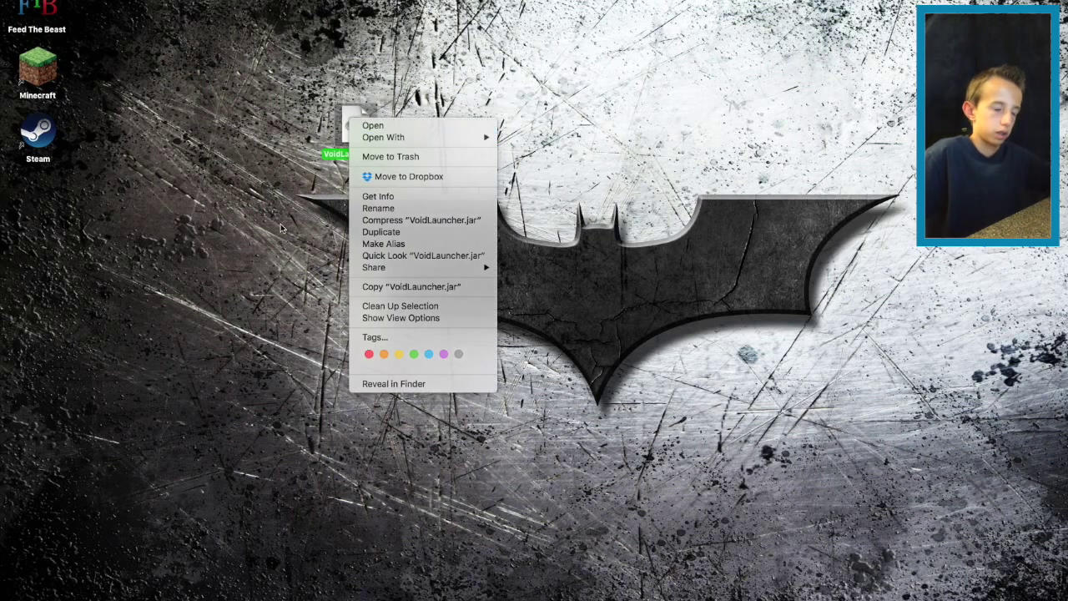
click(350, 426)
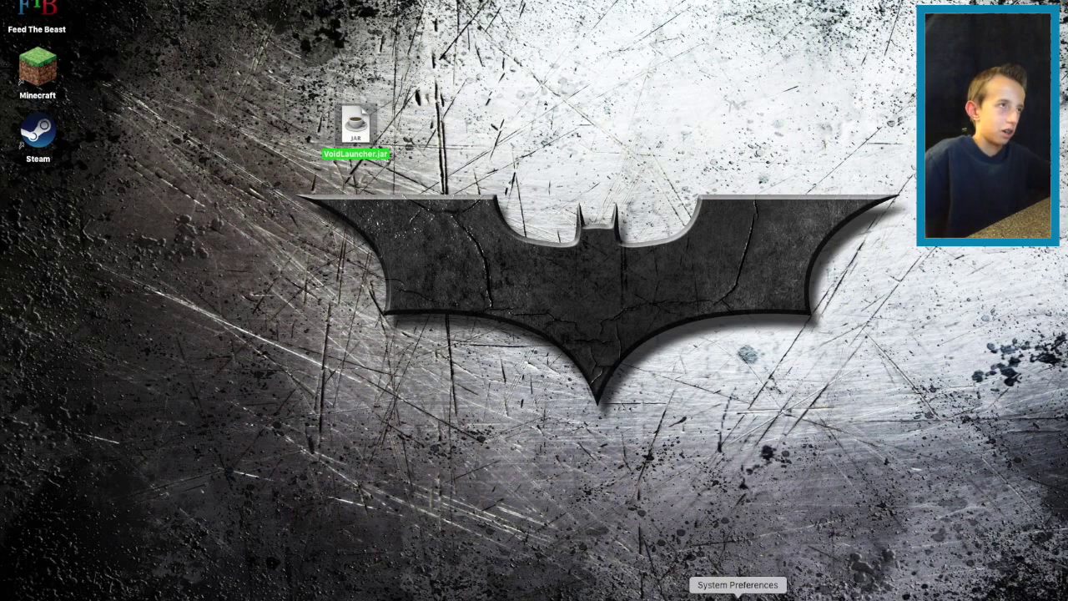
Use Open Anyway in Security & Privacy for VoidLauncher.jar, confirm, and close the settings.
click(737, 595)
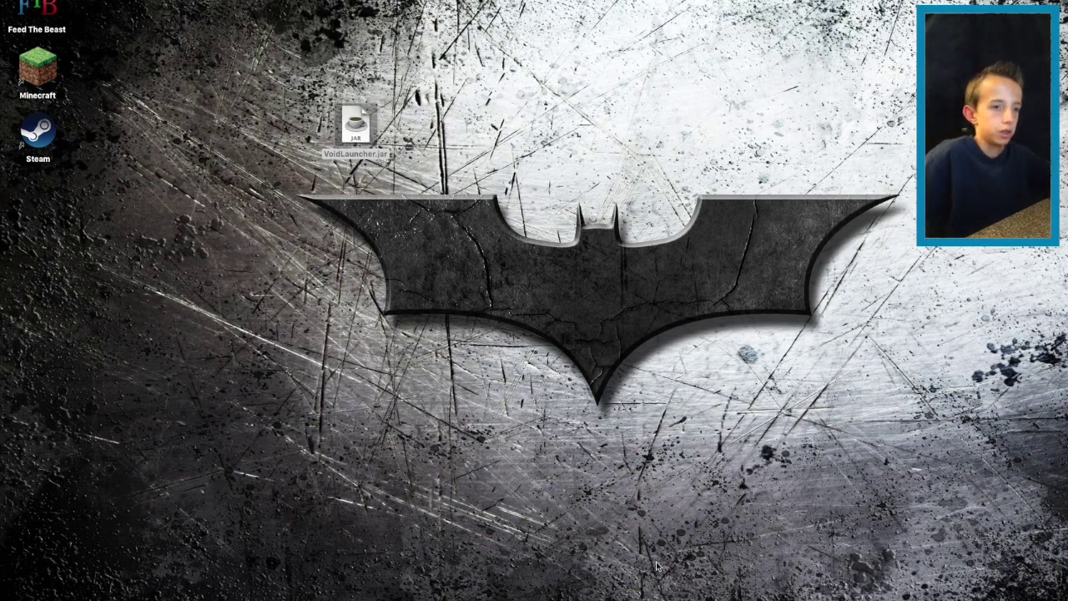
click(450, 164)
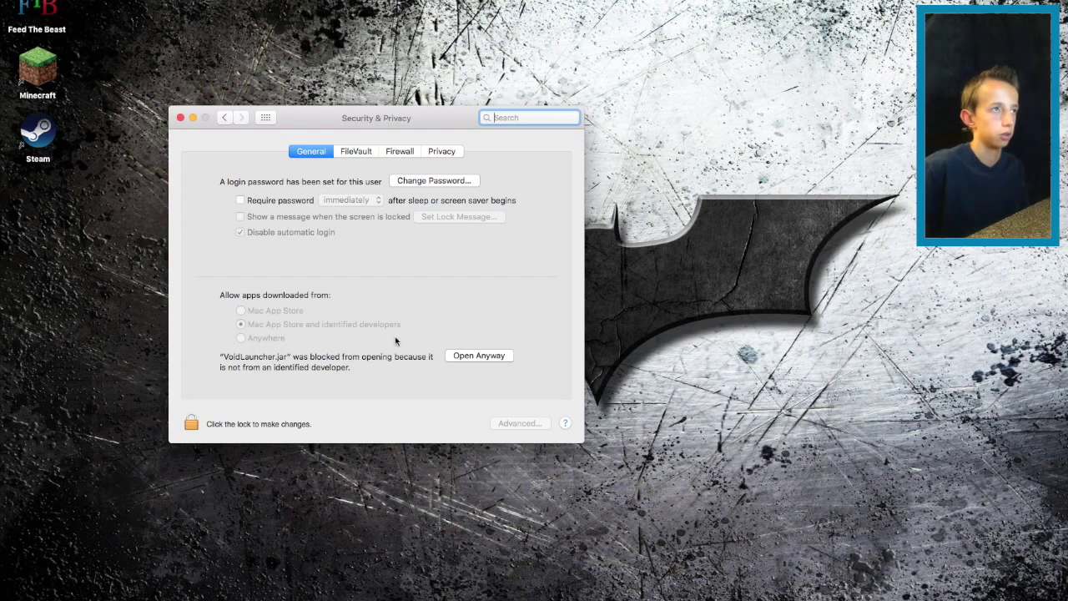
click(464, 355)
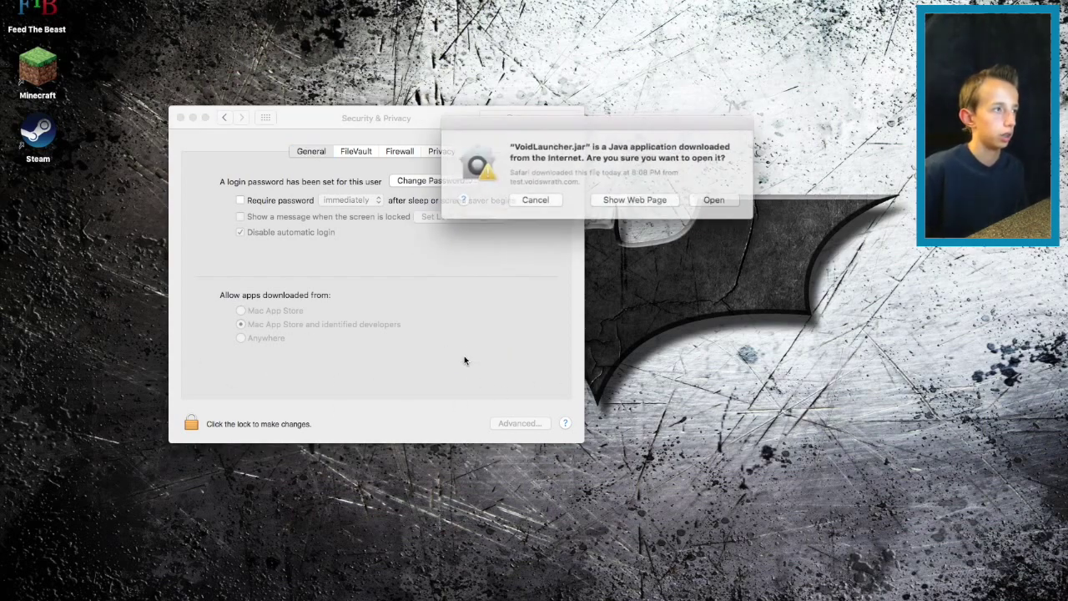
click(707, 198)
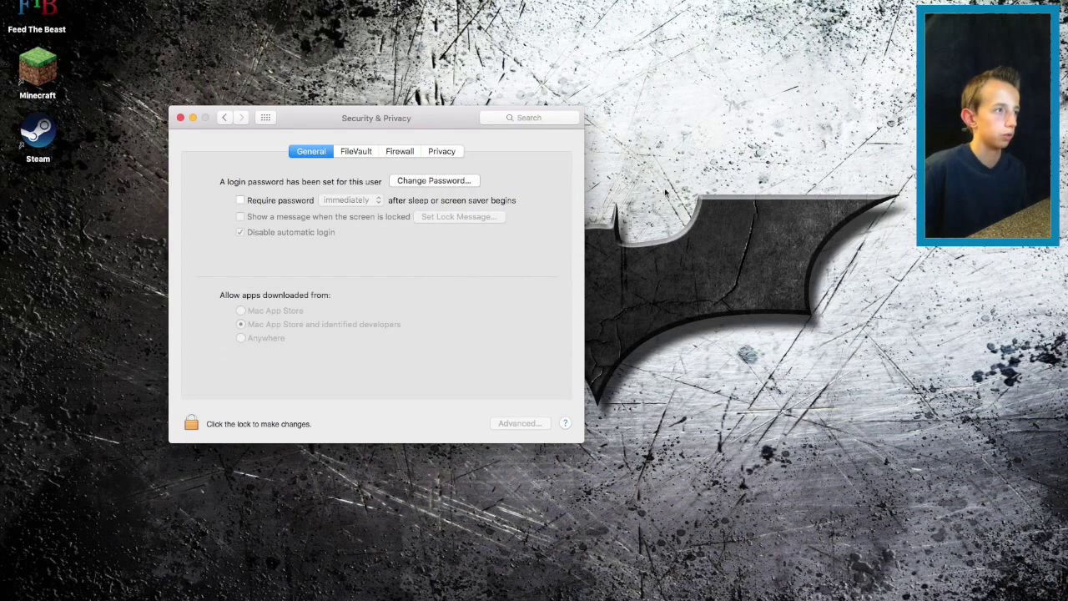
click(179, 118)
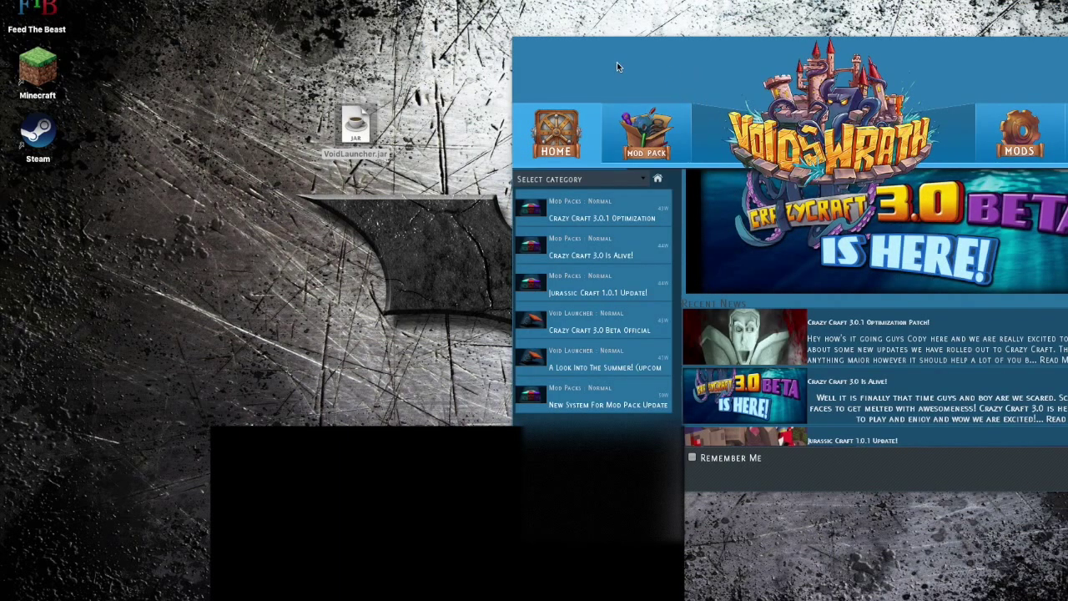
Move the VoidsWrath launcher window to the centre of the screen.
drag(963, 40, 720, 40)
Find and select the CrazyCraft 3 modpack in the modpacks list, then close VoidsWrath.
click(429, 135)
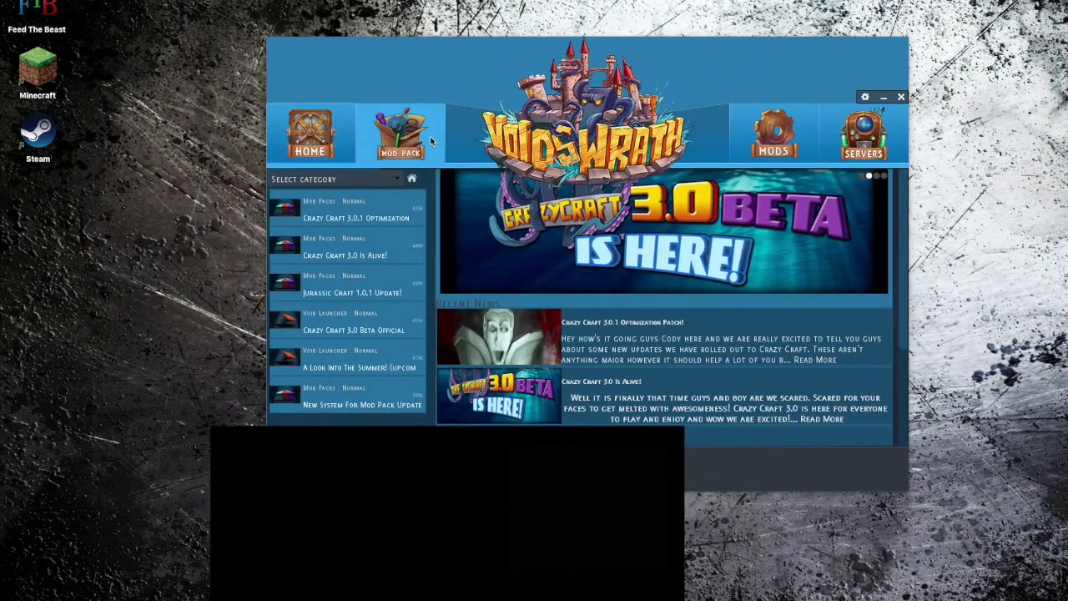
scroll(375, 246, down, 4)
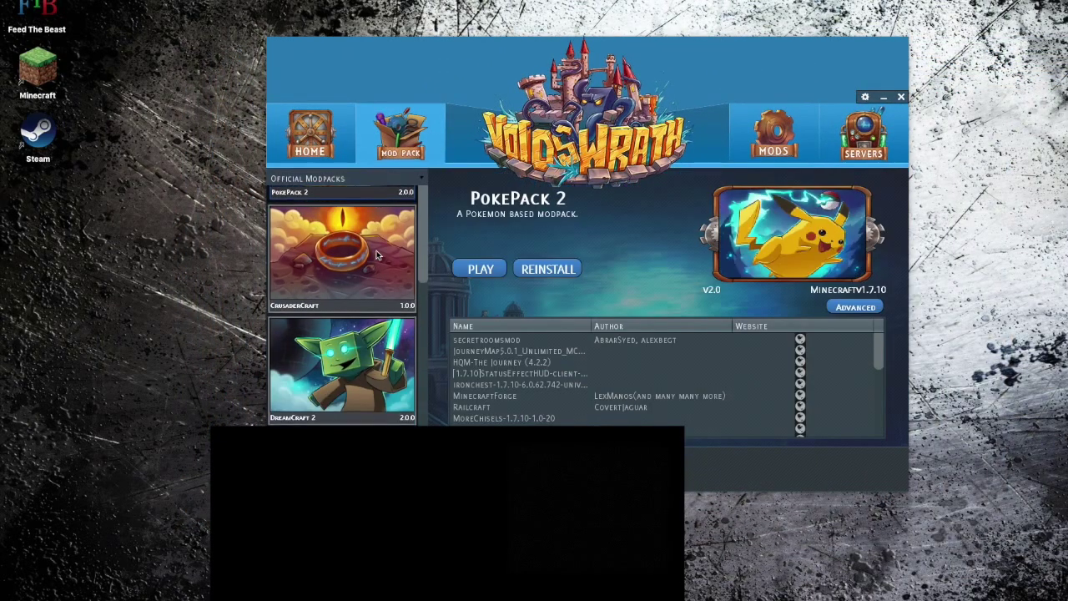
scroll(381, 249, down, 2)
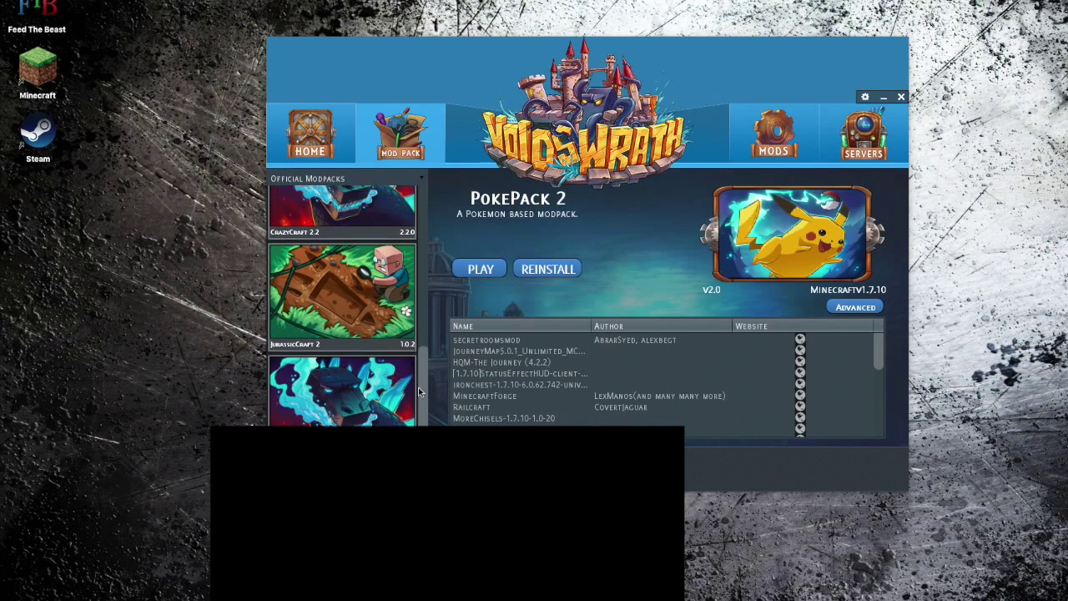
scroll(367, 319, up, 6)
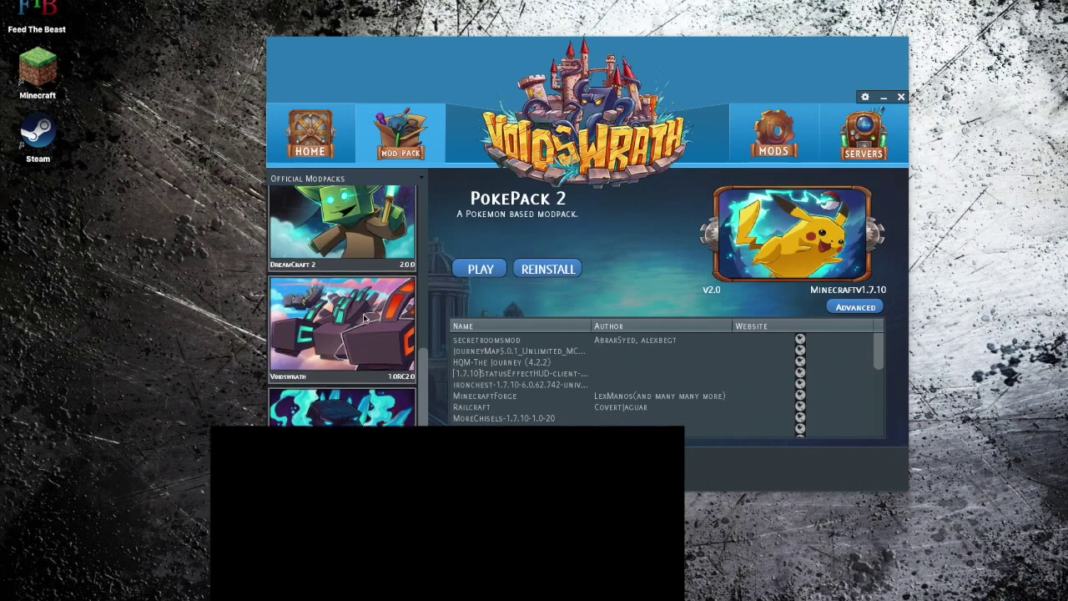
scroll(365, 316, down, 5)
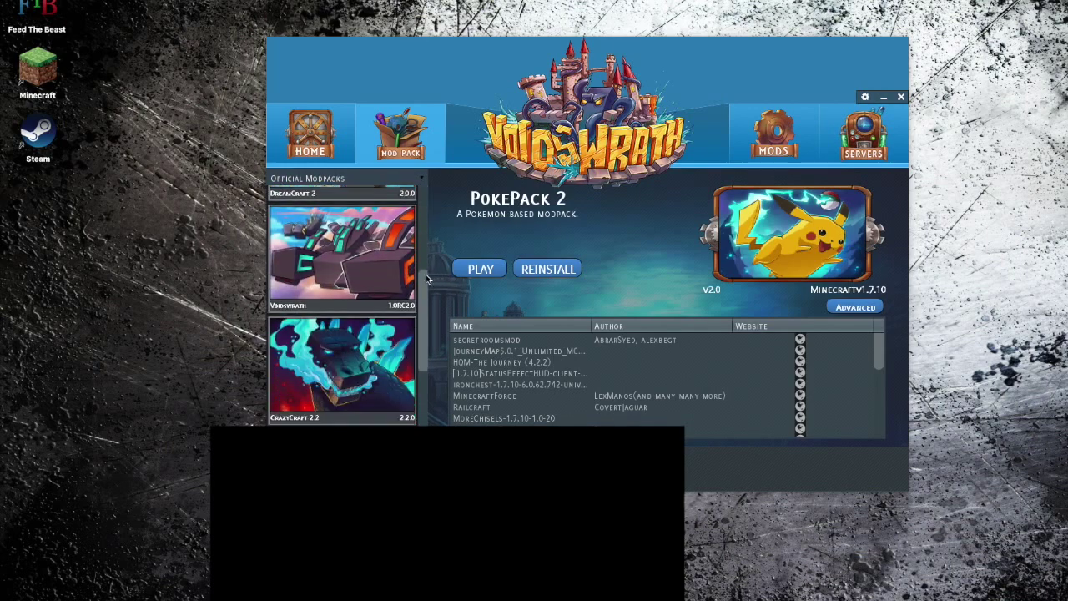
scroll(407, 402, down, 3)
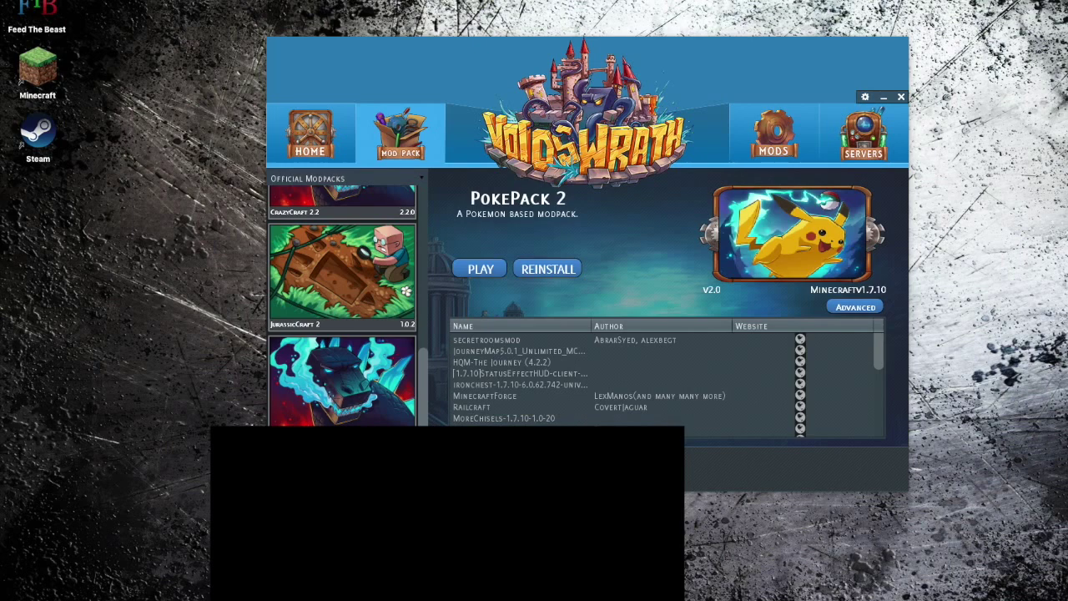
click(322, 406)
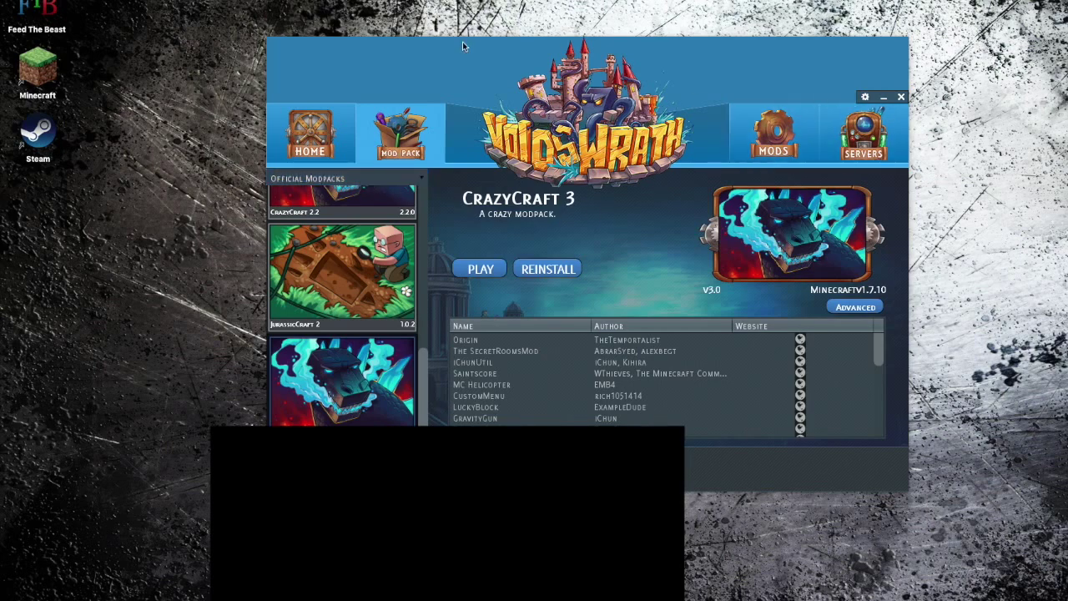
click(902, 97)
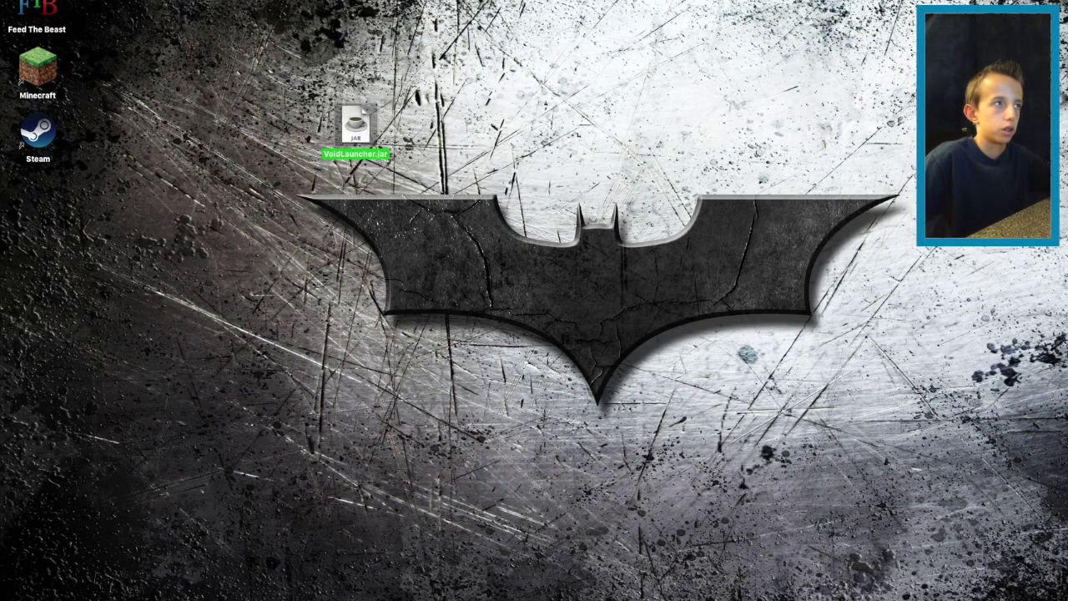
click(165, 0)
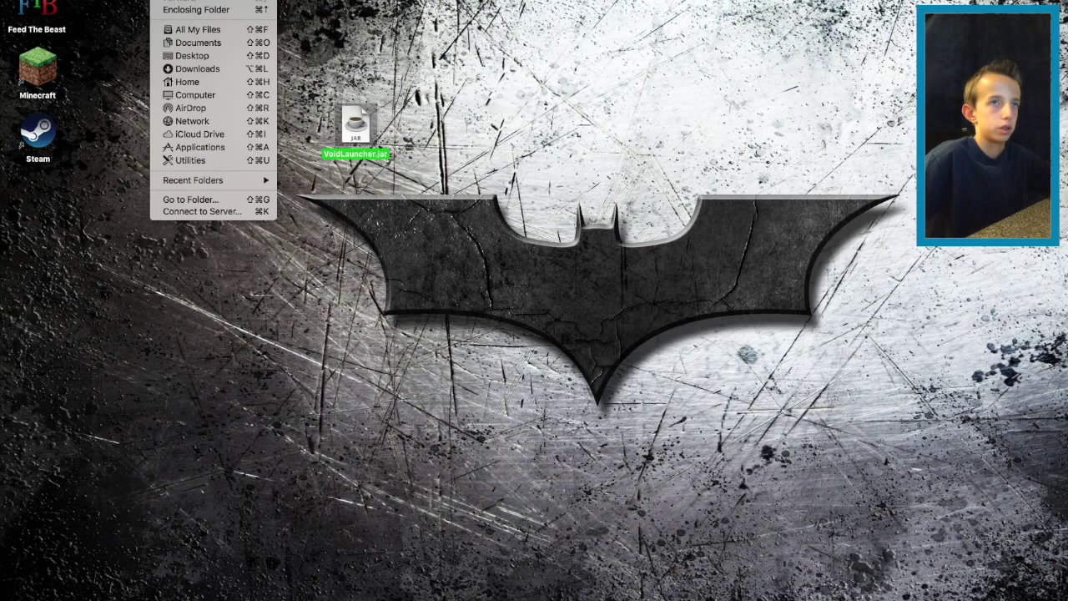
Go to ~/Library/Application Support via Go to Folder and locate the crazycraft3 folder.
mouse_move(175, 185)
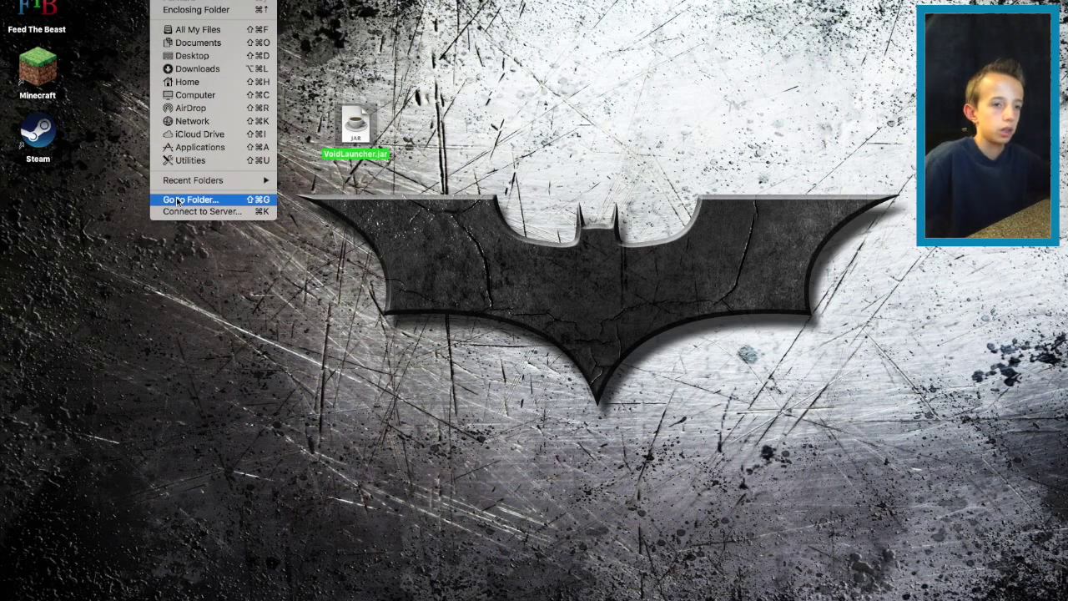
click(177, 200)
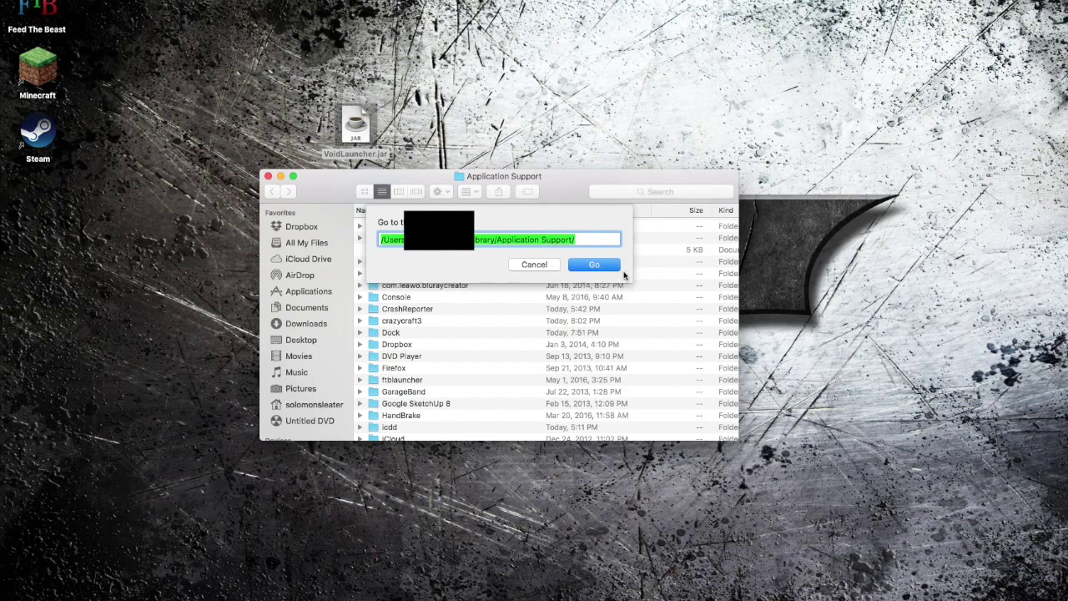
click(598, 273)
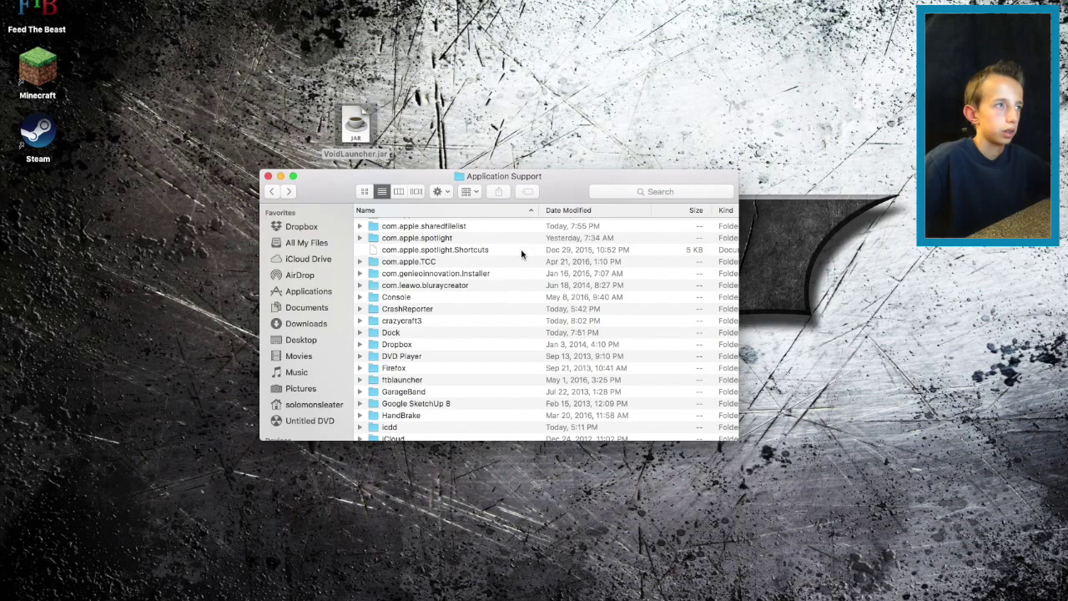
scroll(521, 254, up, 5)
scroll(521, 254, down, 5)
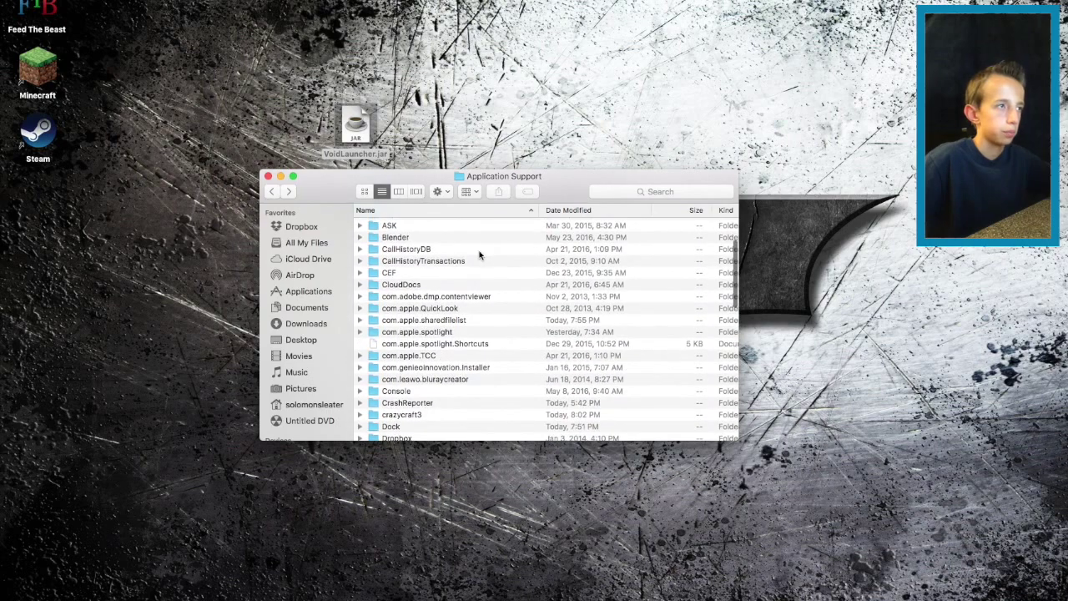
scroll(433, 265, down, 3)
scroll(433, 265, down, 3)
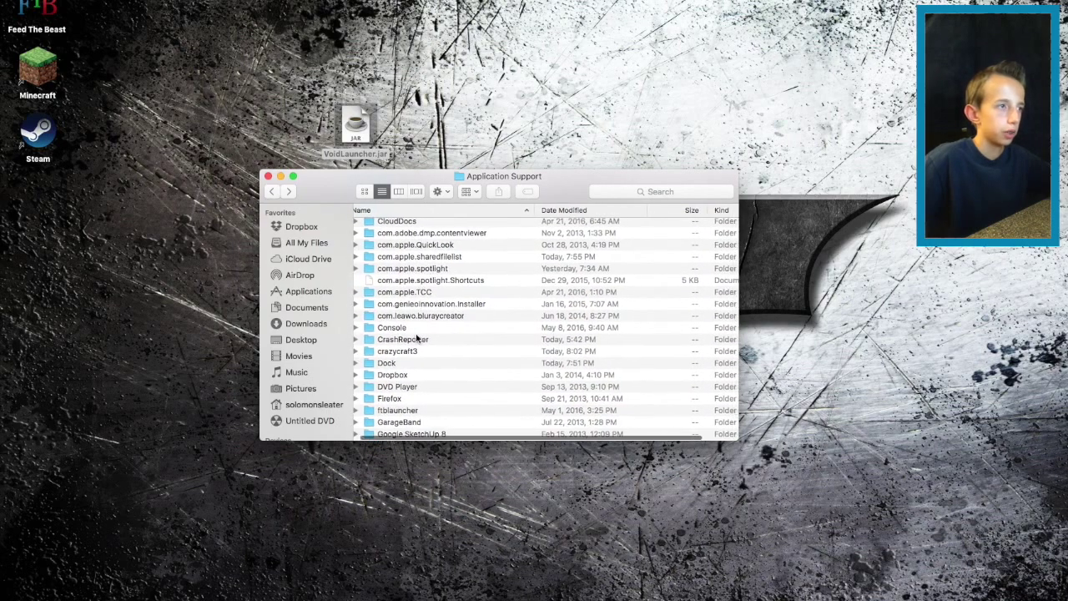
scroll(414, 333, right, 1)
scroll(392, 326, left, 1)
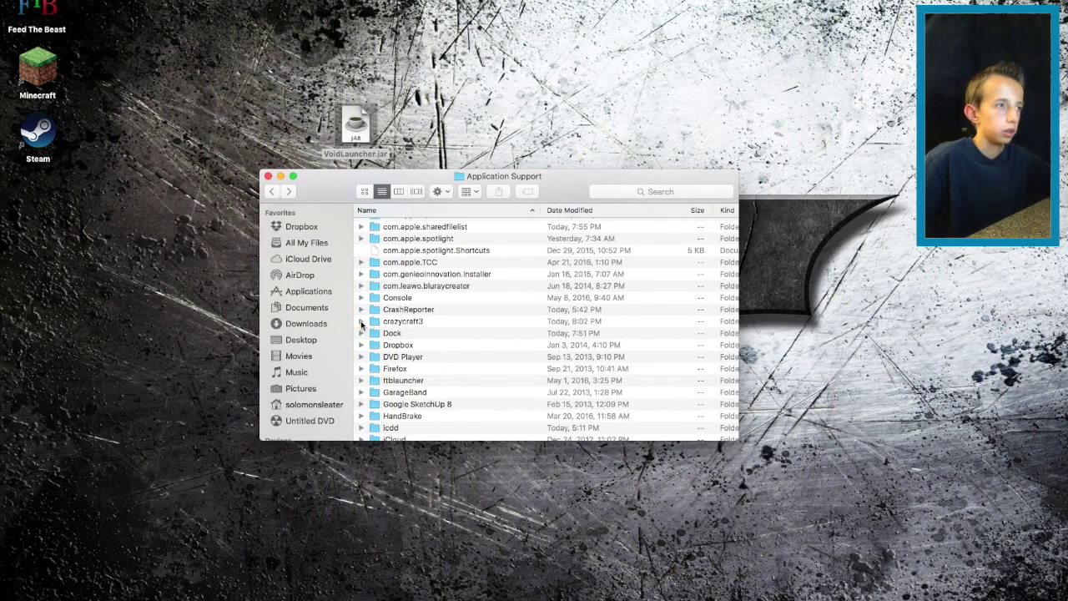
Open crazycraft3 and expand its mods folder to view the mod jar files.
double_click(393, 325)
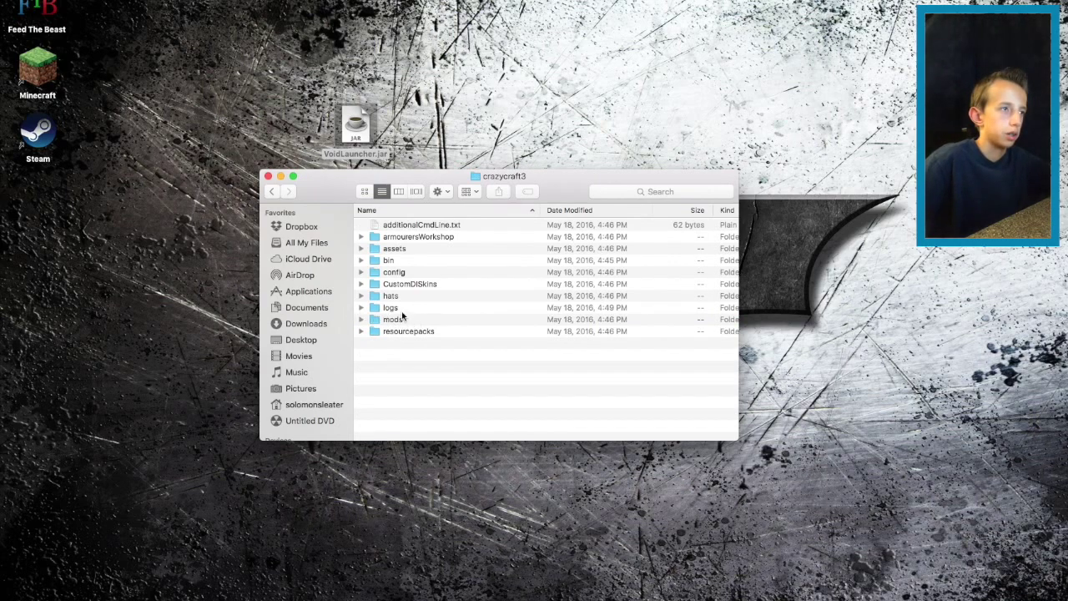
click(361, 321)
scroll(392, 350, down, 3)
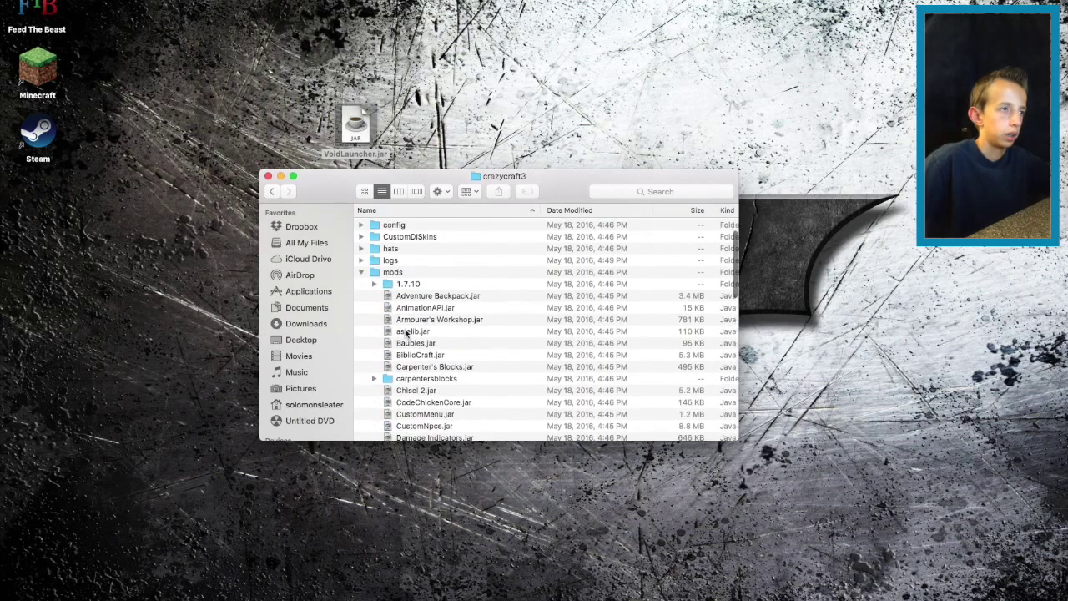
scroll(399, 360, down, 15)
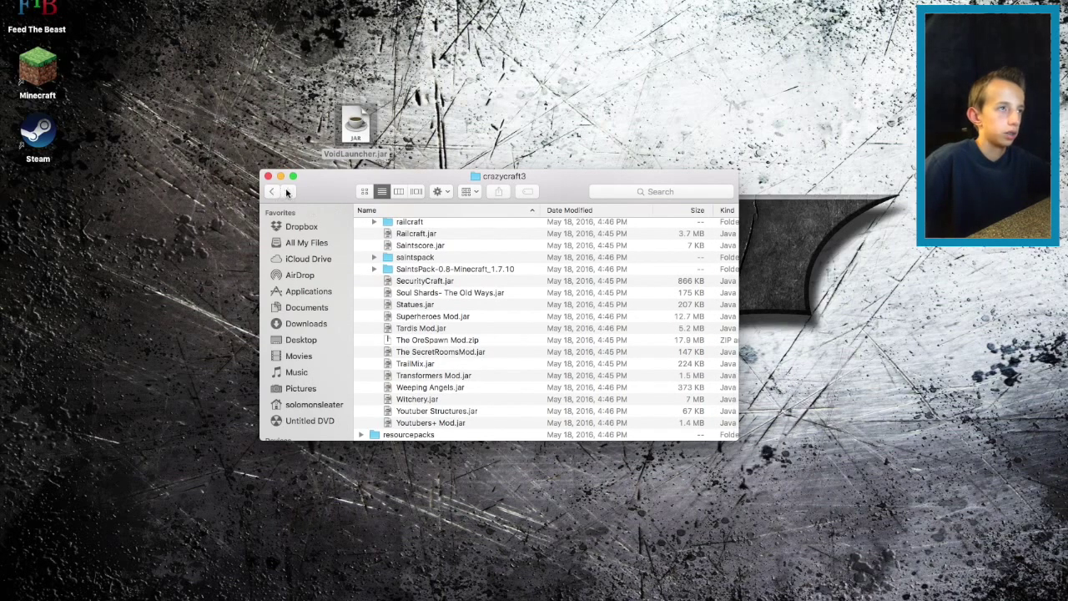
Go back, open the minecraft folder, then close Finder and select the Minecraft icon.
click(271, 191)
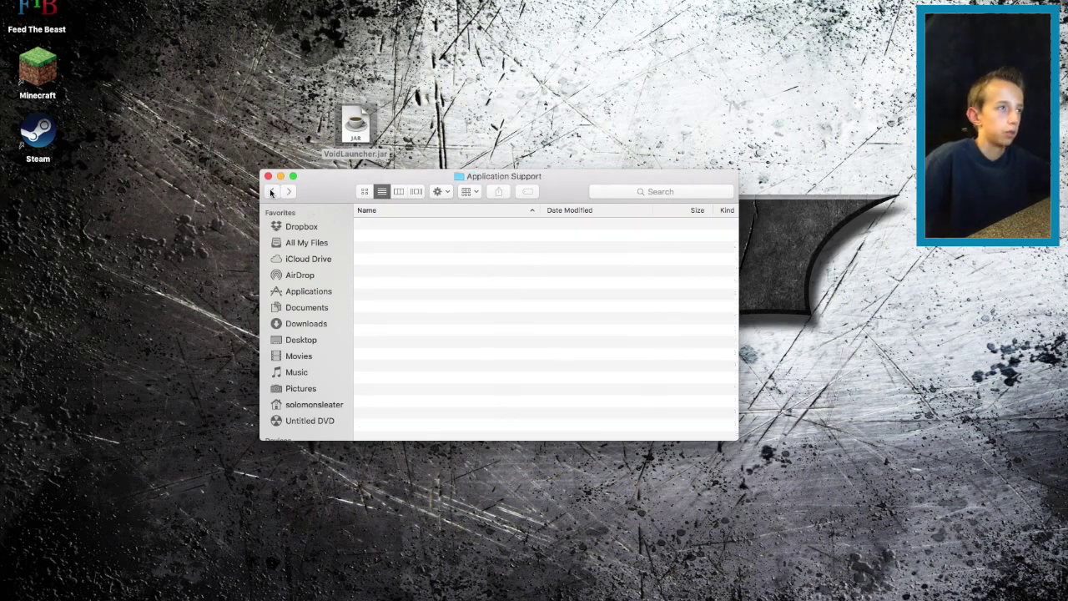
scroll(513, 362, down, 10)
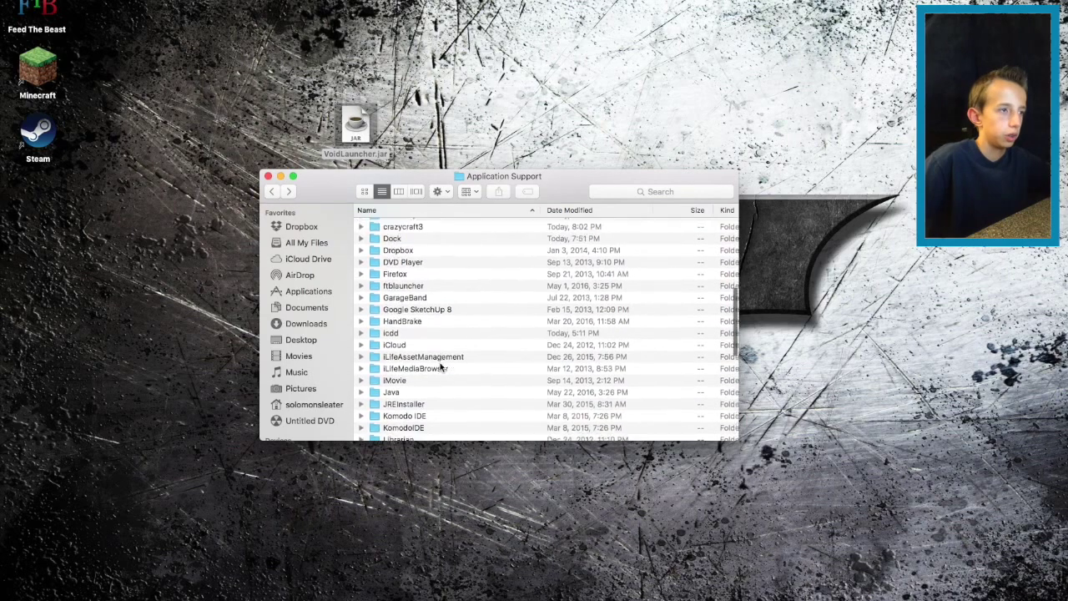
scroll(426, 367, down, 2)
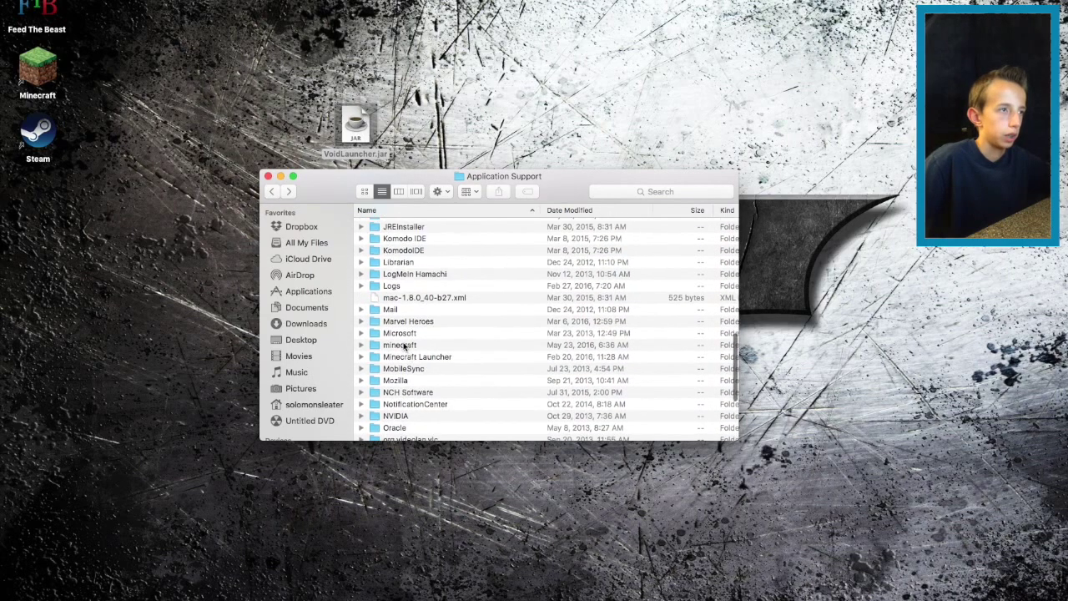
double_click(402, 347)
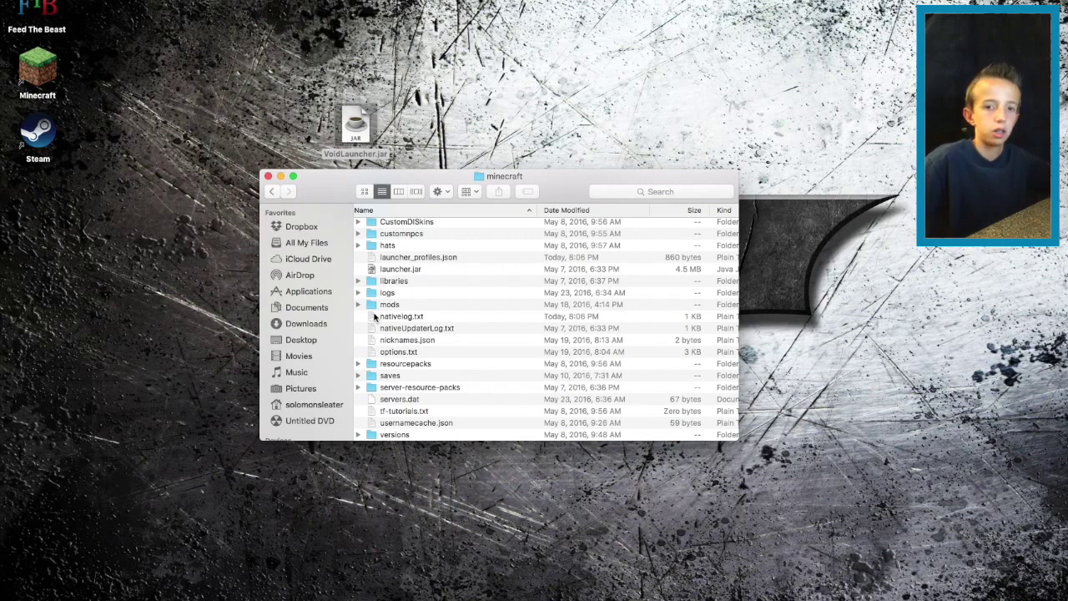
click(268, 176)
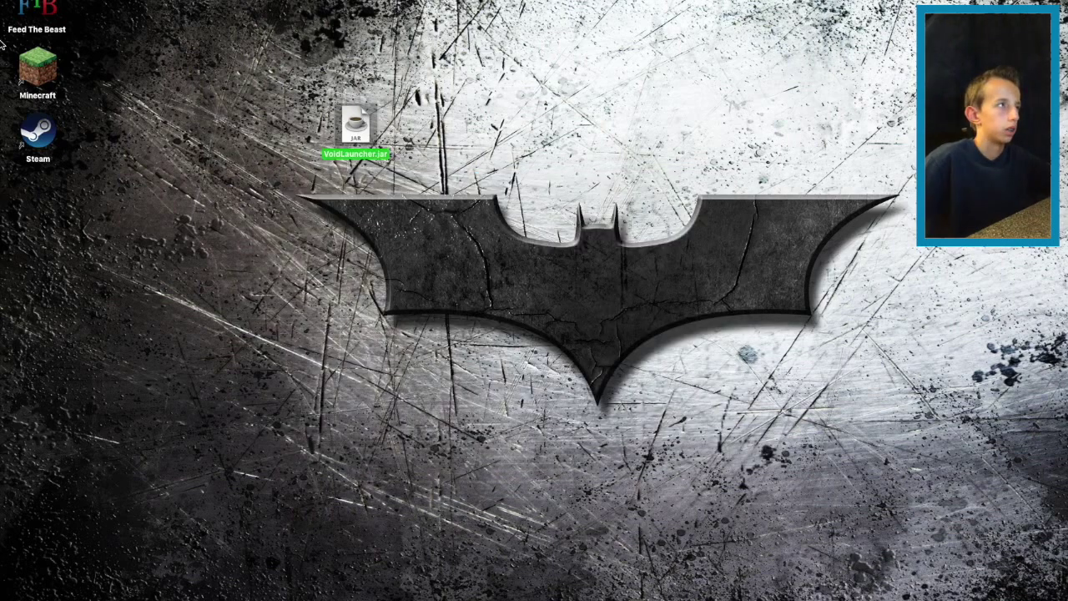
click(32, 73)
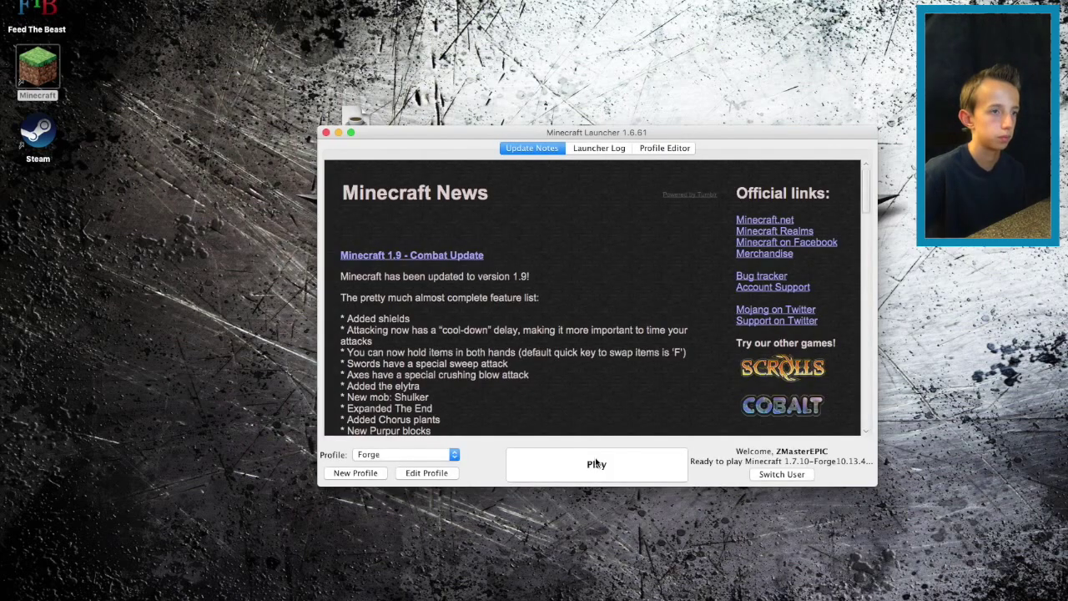
Click Play on the Forge 1.7.10 profile to load the CrazyCraft title menu.
click(596, 463)
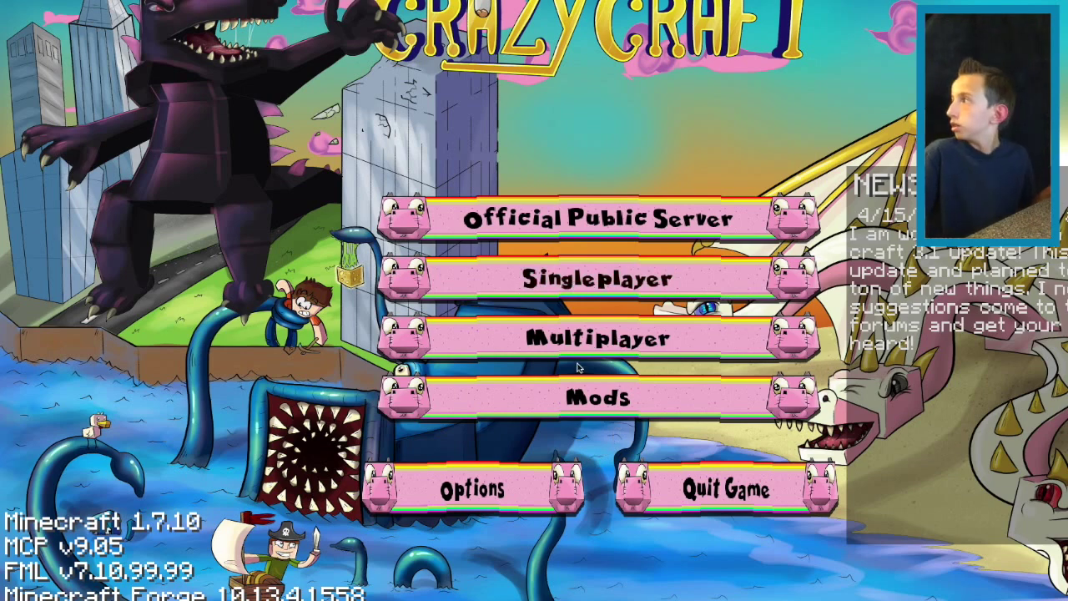
click(560, 281)
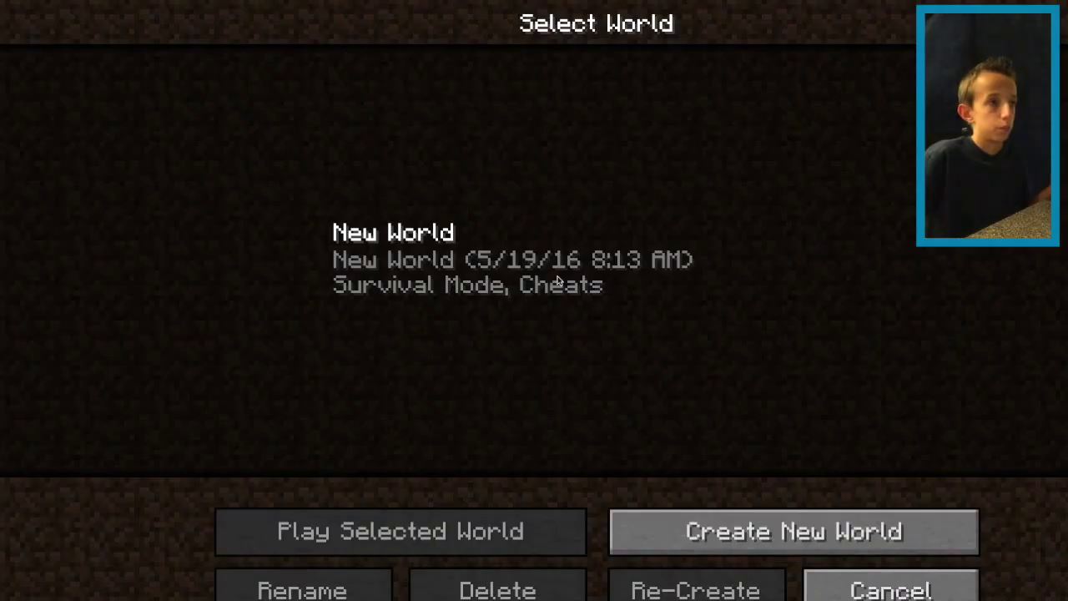
click(405, 293)
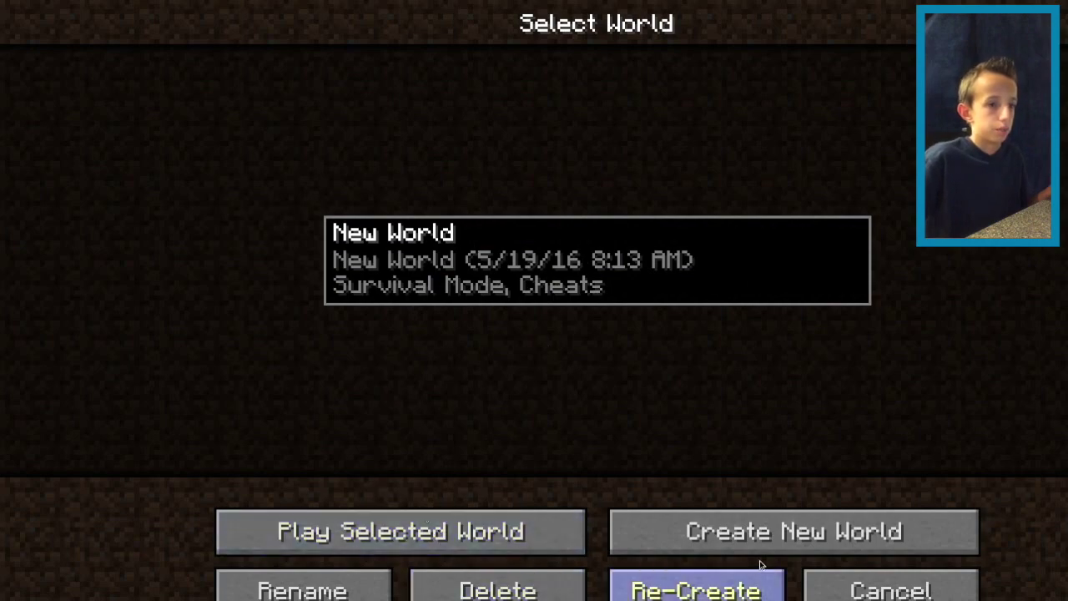
click(868, 588)
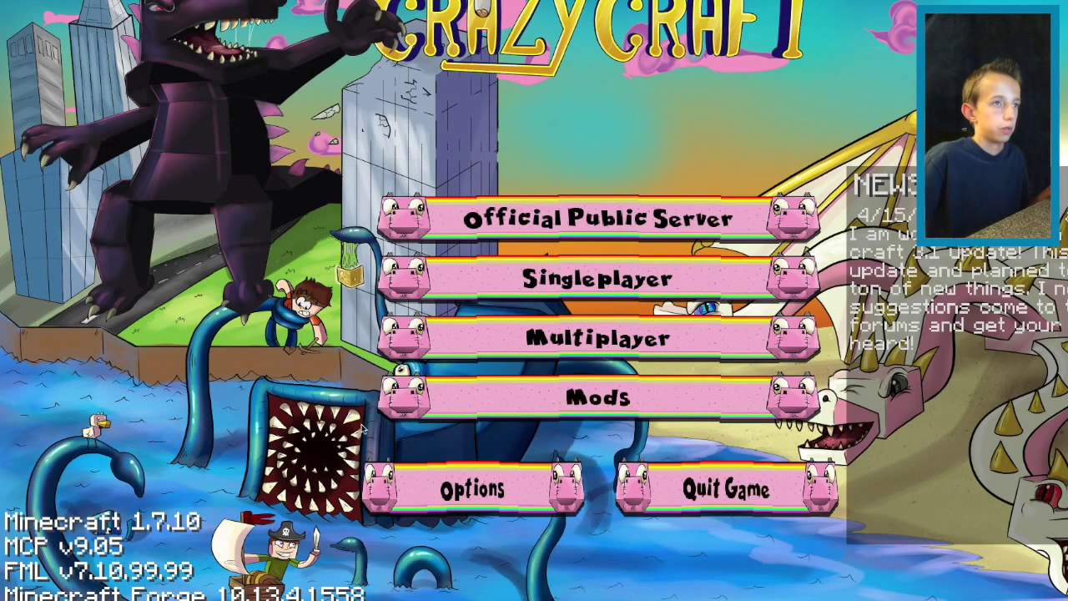